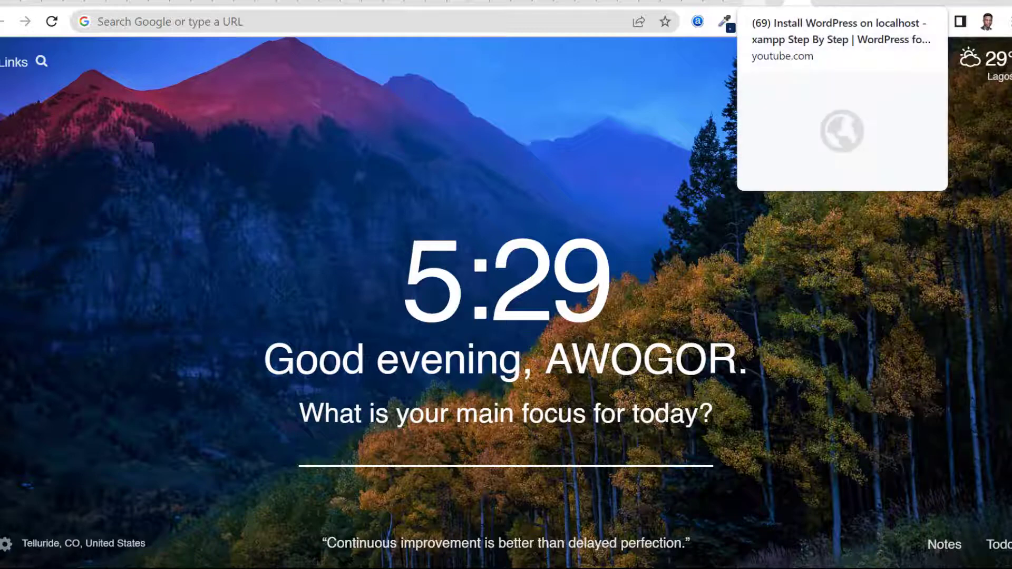
Step: Look over the YouTube video page about installing WordPress on localhost with XAMPP
left_click(764, 3)
scroll(296, 371, "down", 4)
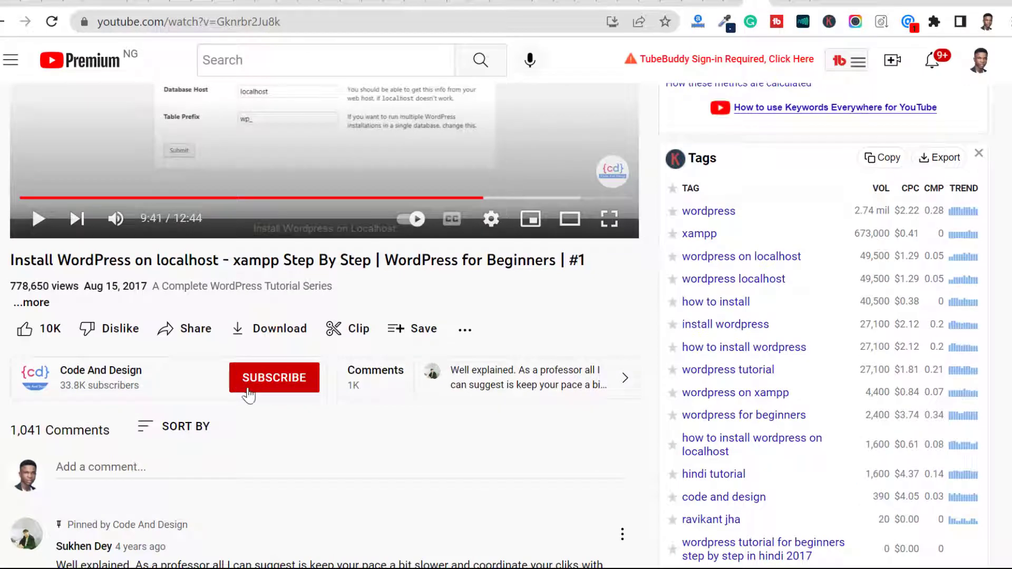
scroll(414, 422, "up", 4)
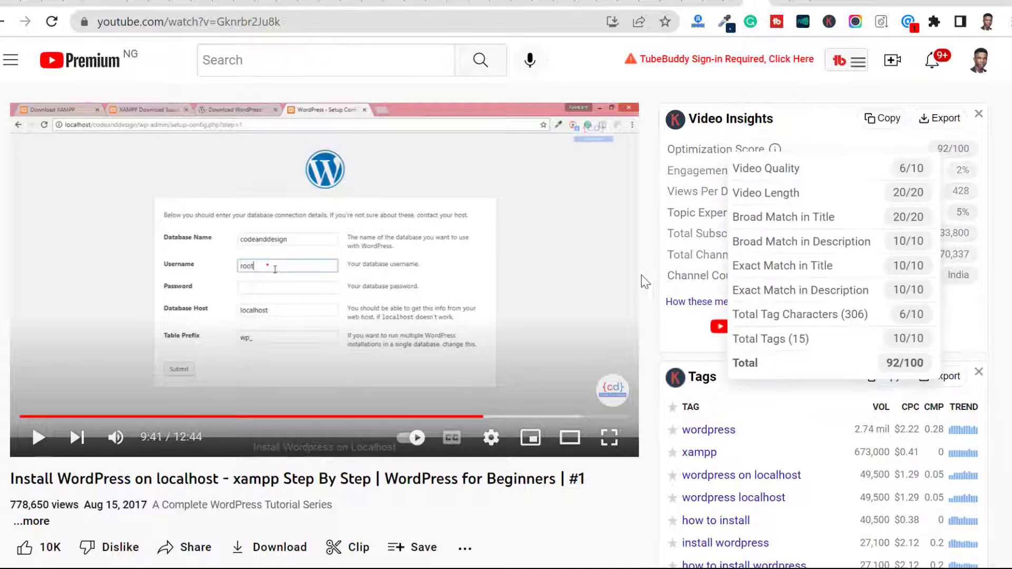
scroll(639, 263, "down", 2)
scroll(648, 232, "up", 2)
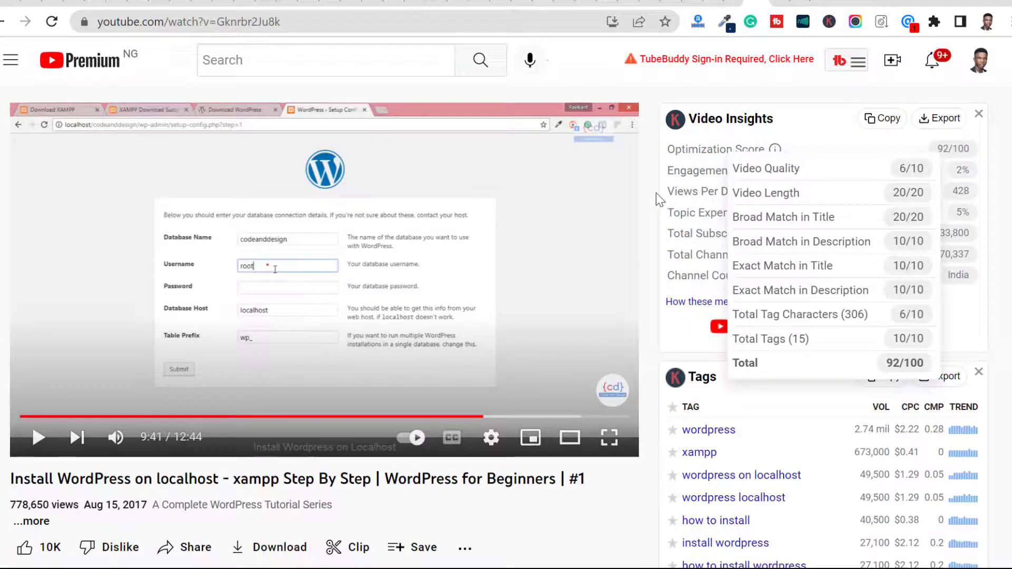
Step: Search Google for "xampp server"
left_click(790, 3)
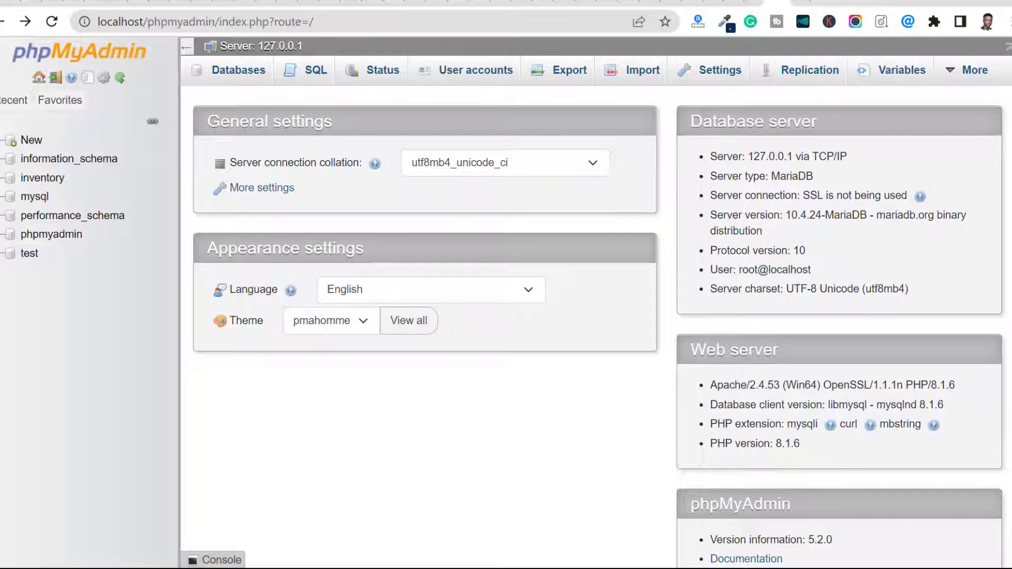
left_click(801, 2)
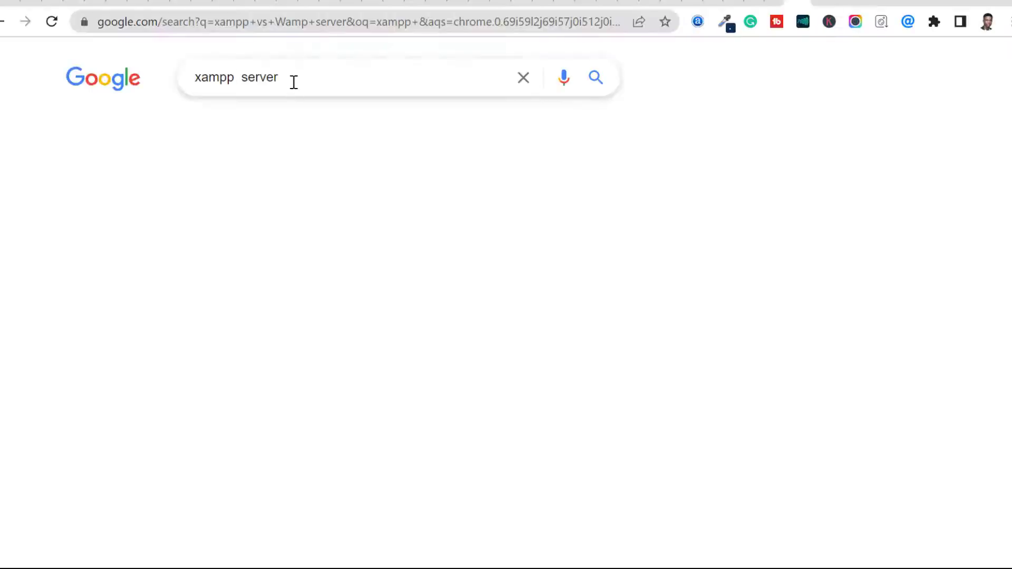
key("Return")
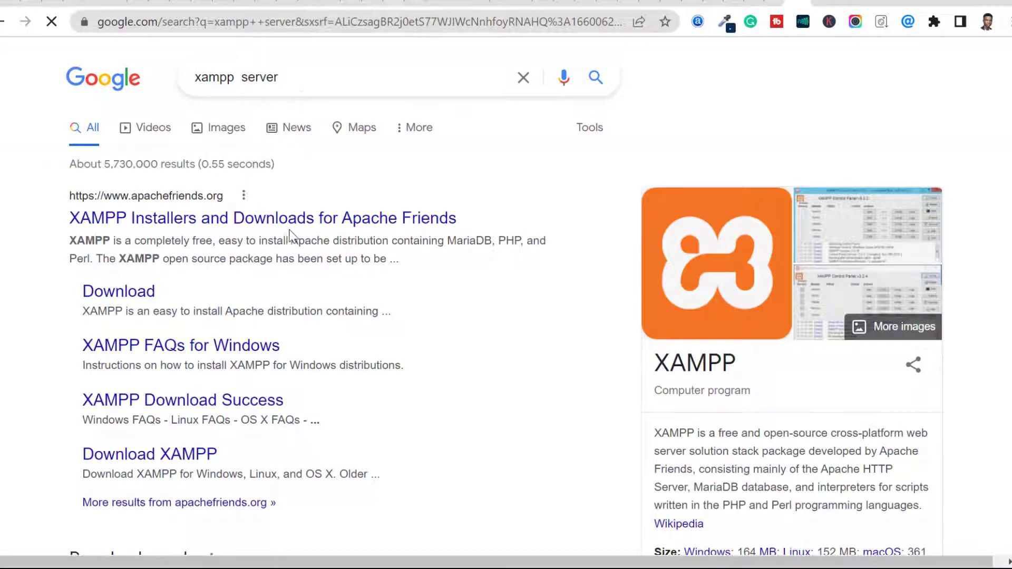
Step: Open the Softonic XAMPP download page from the search results and look over its download options
scroll(303, 238, "down", 4)
scroll(299, 264, "down", 8)
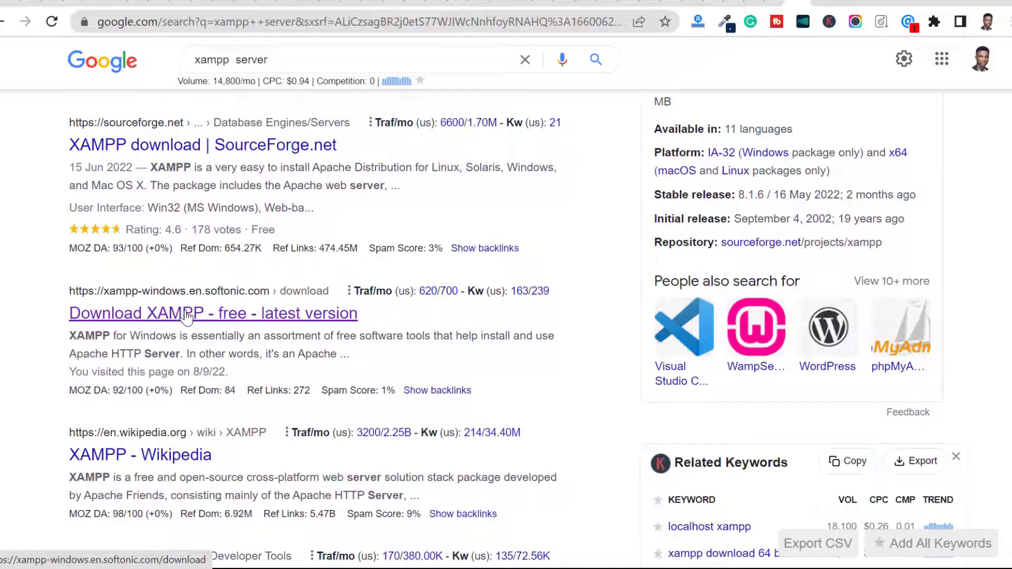
left_click(187, 316)
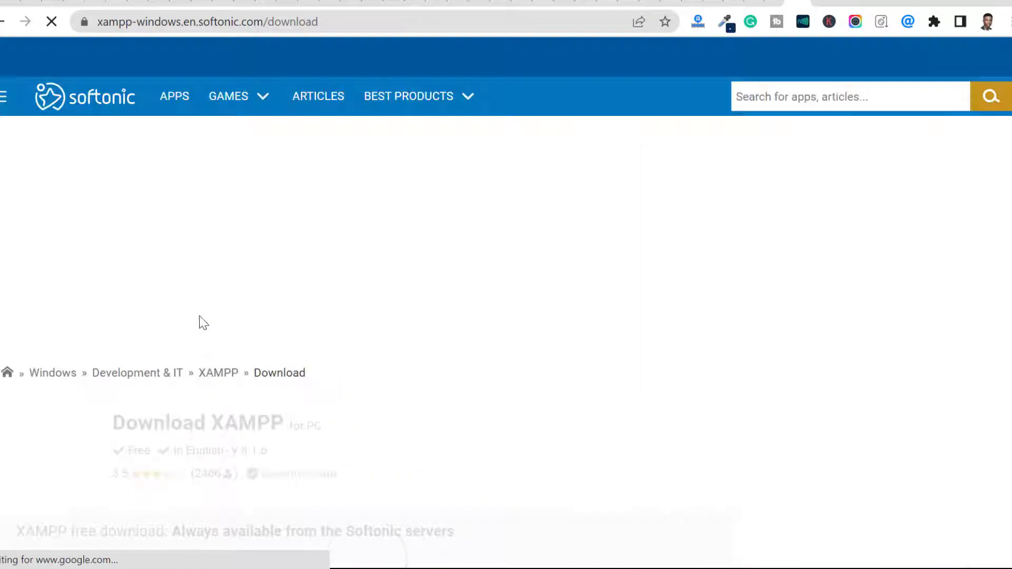
scroll(271, 320, "down", 3)
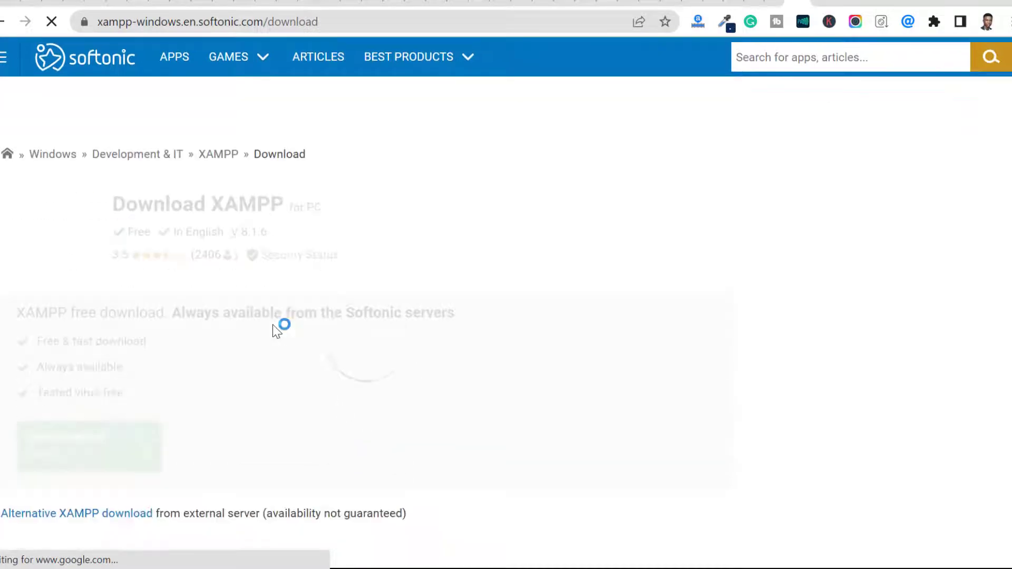
scroll(255, 359, "down", 3)
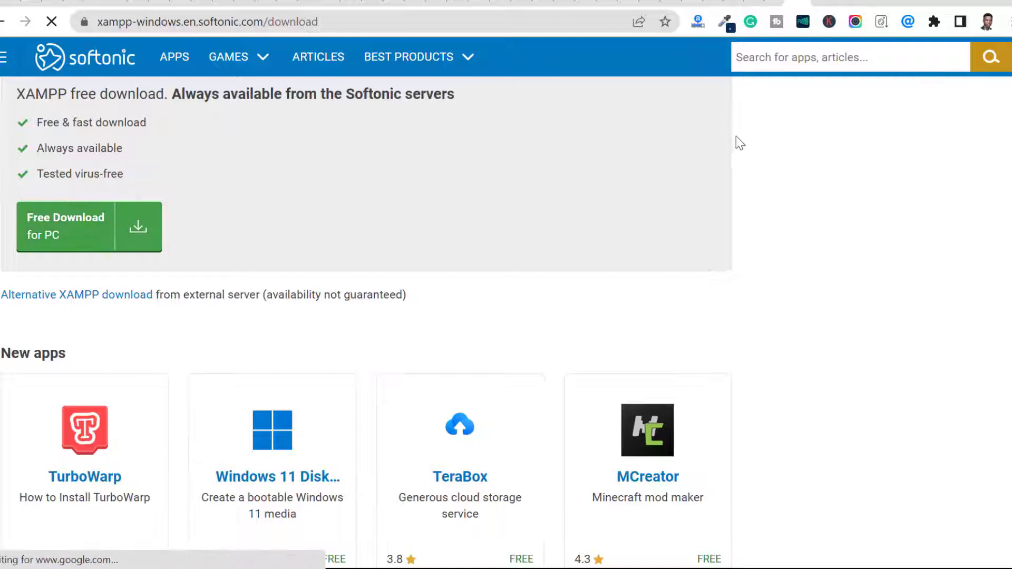
scroll(737, 138, "up", 6)
scroll(347, 295, "down", 3)
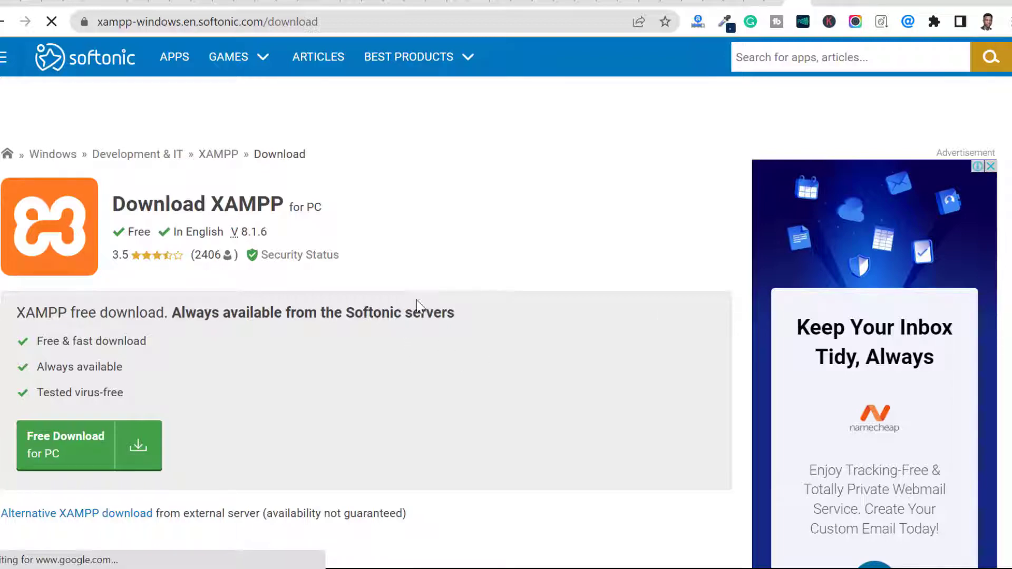
scroll(549, 211, "down", 10)
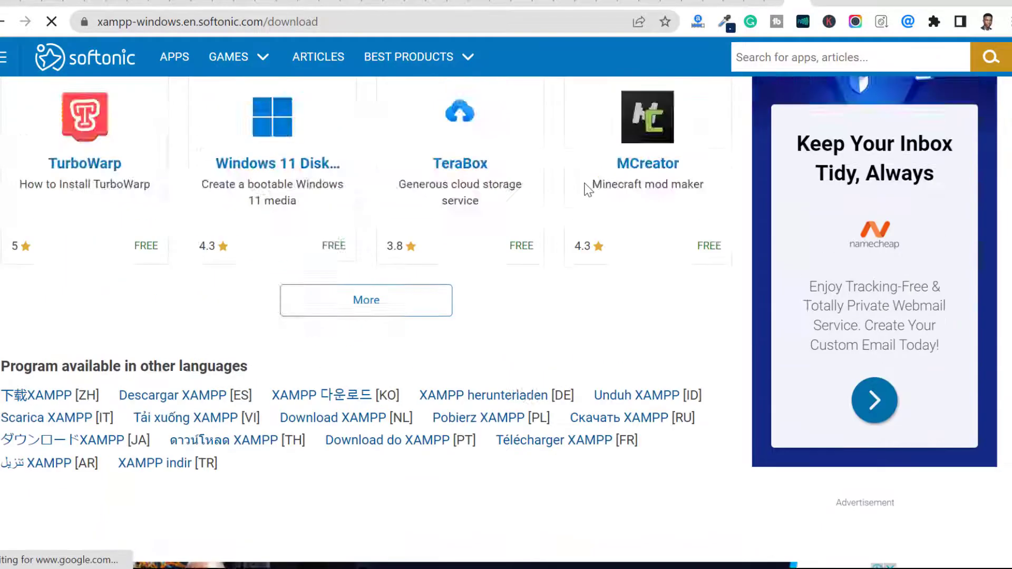
scroll(588, 189, "up", 10)
Step: Load wordpress.org in a new browser tab and open its Get WordPress page
left_click(805, 5)
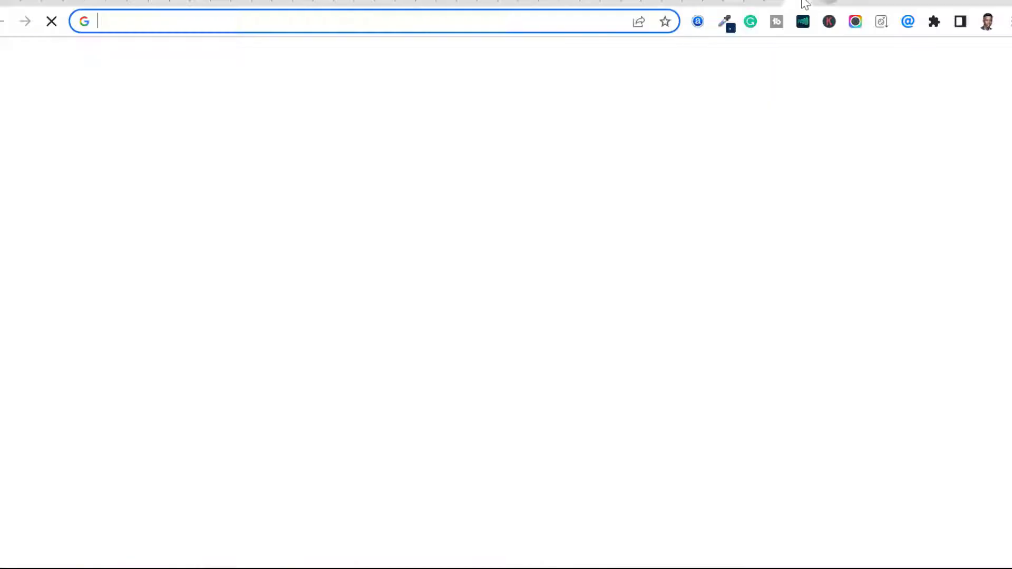
left_click(593, 23)
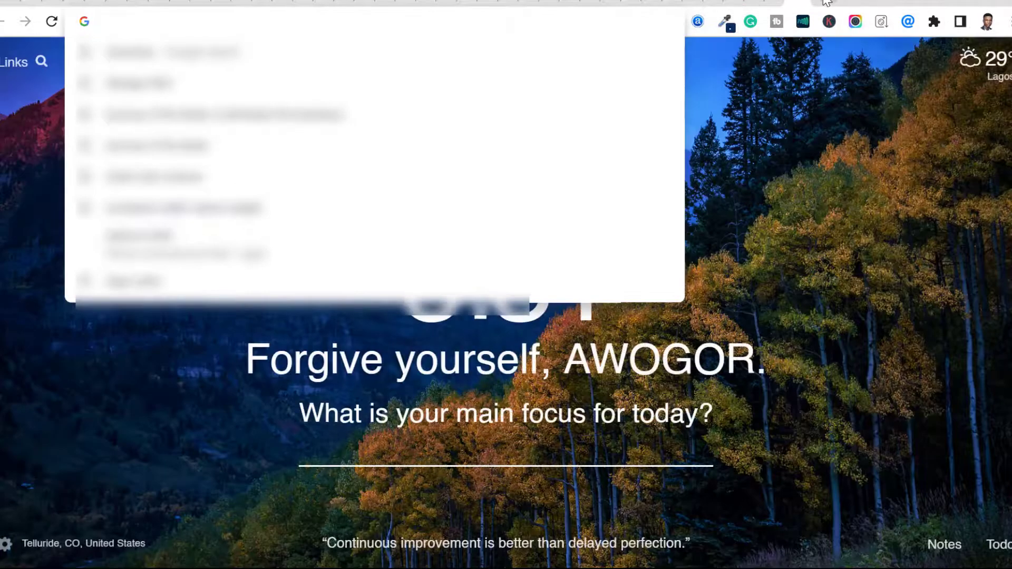
left_click(822, 2)
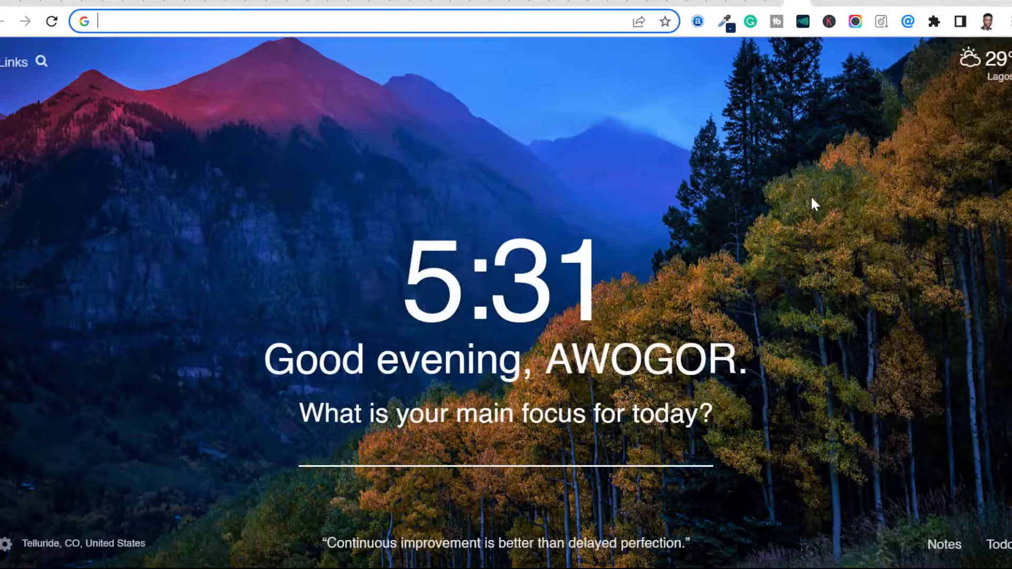
type("wordpress.org")
key("Return")
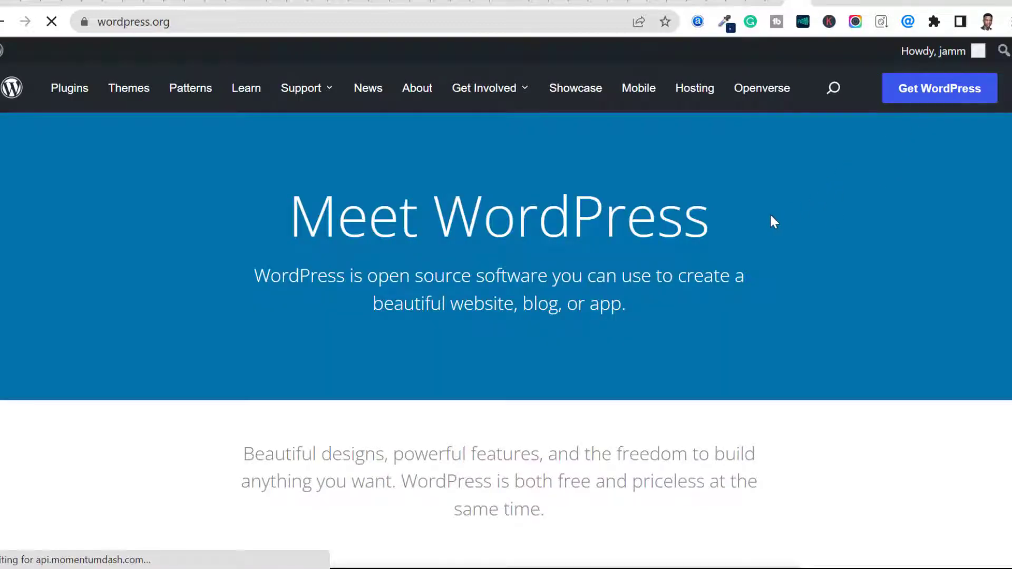
left_click(940, 94)
Step: Examine the Get WordPress page for the hosting options, the WordPress download, the installation notes and the server requirements
scroll(759, 272, "down", 4)
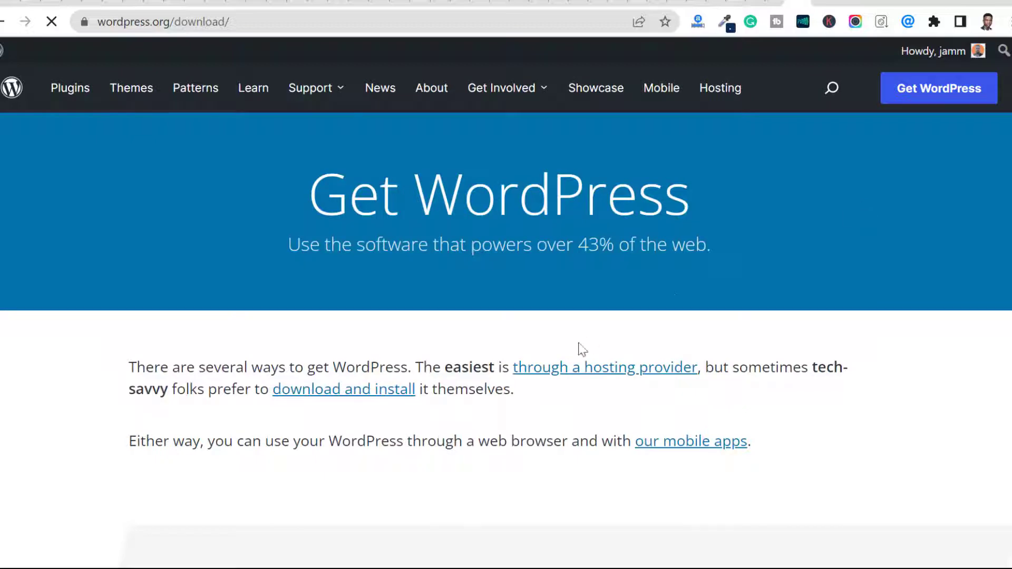
scroll(548, 348, "down", 8)
scroll(549, 346, "up", 8)
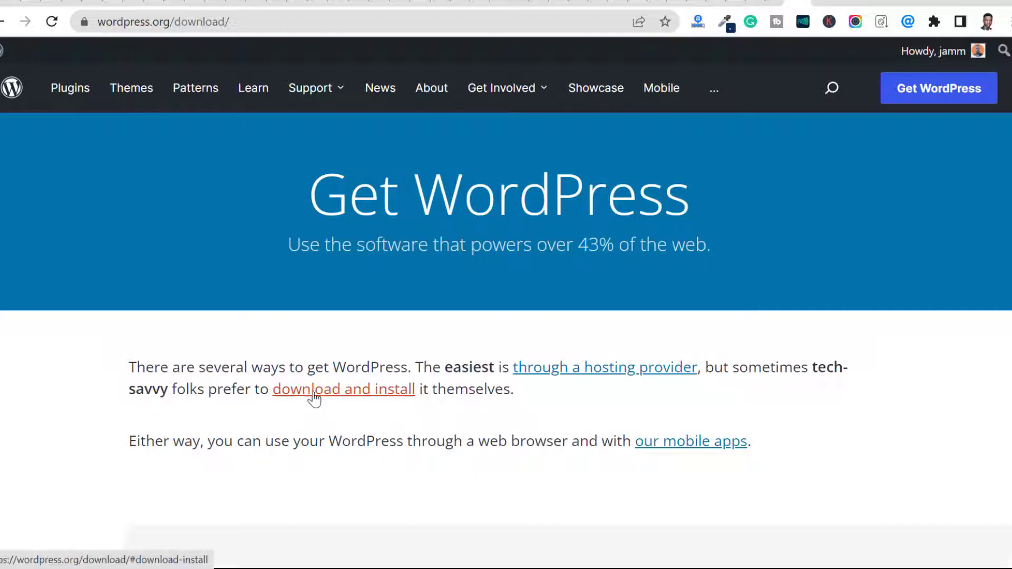
scroll(510, 377, "down", 5)
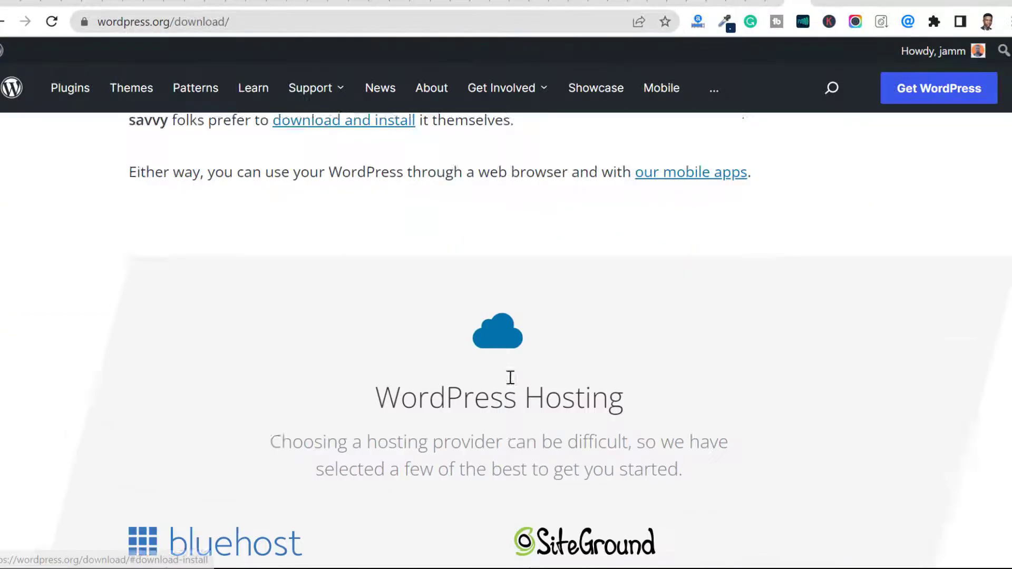
scroll(510, 377, "down", 12)
scroll(426, 294, "up", 2)
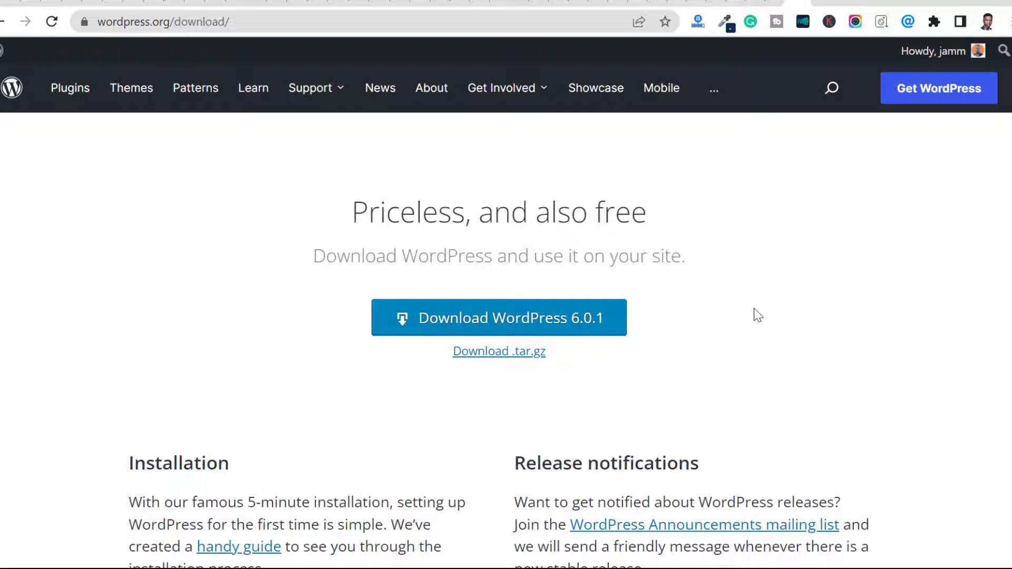
scroll(758, 316, "down", 4)
scroll(760, 315, "up", 15)
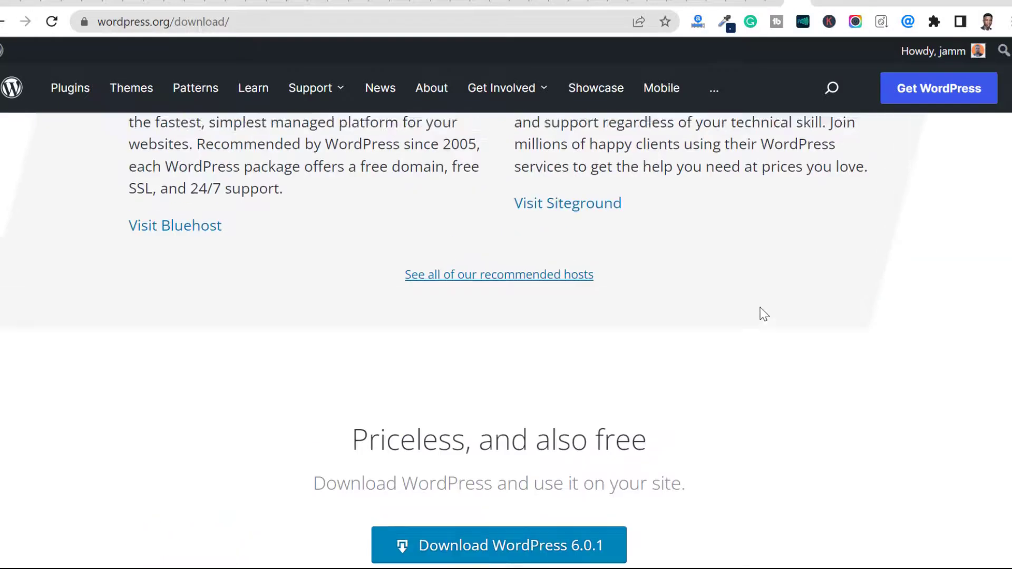
scroll(761, 309, "down", 15)
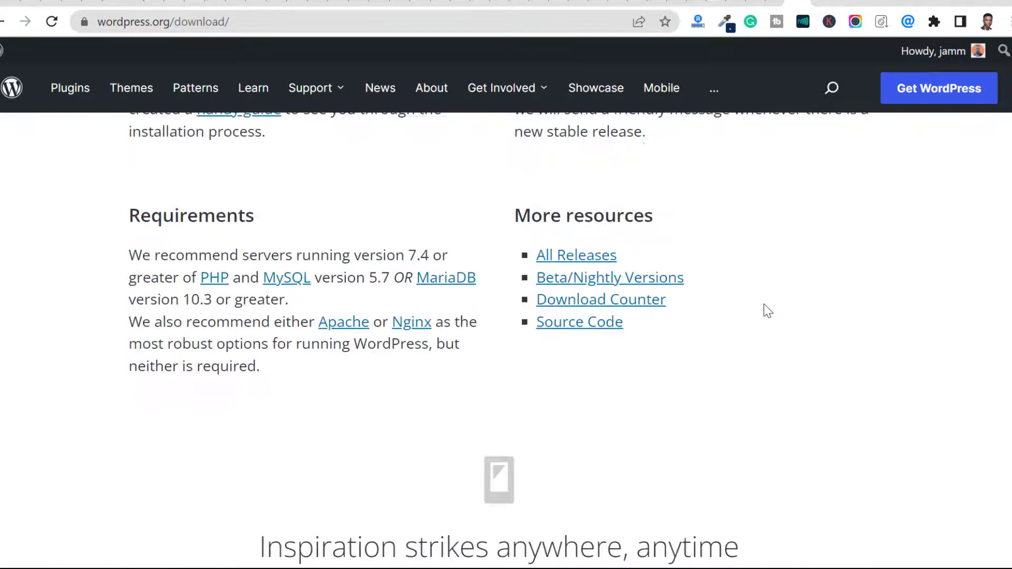
scroll(768, 287, "down", 3)
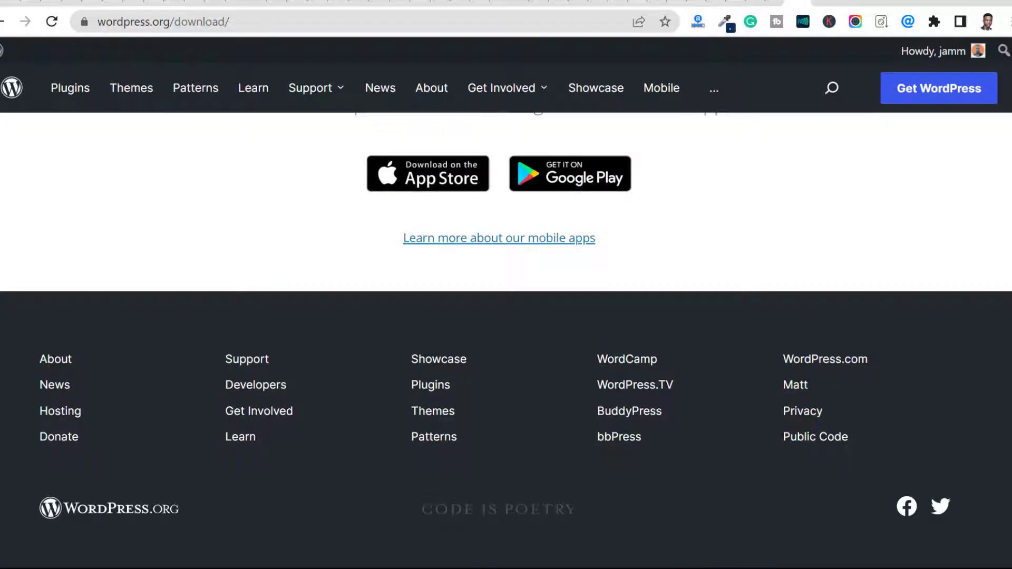
Step: Switch to the XAMPP Control Panel and restart the Apache and MySQL modules
mouse_move(621, 564)
left_click(221, 550)
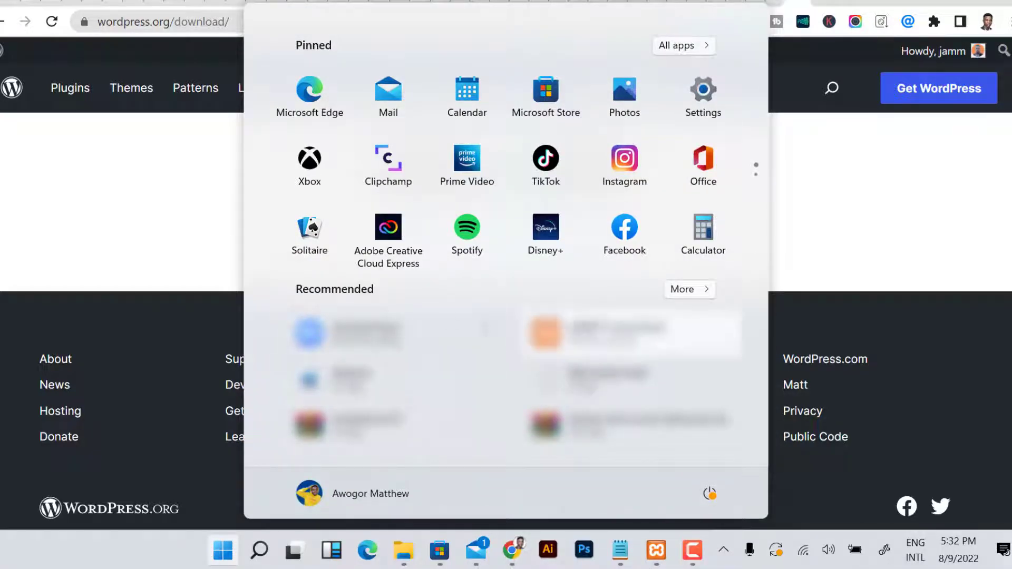
left_click(658, 549)
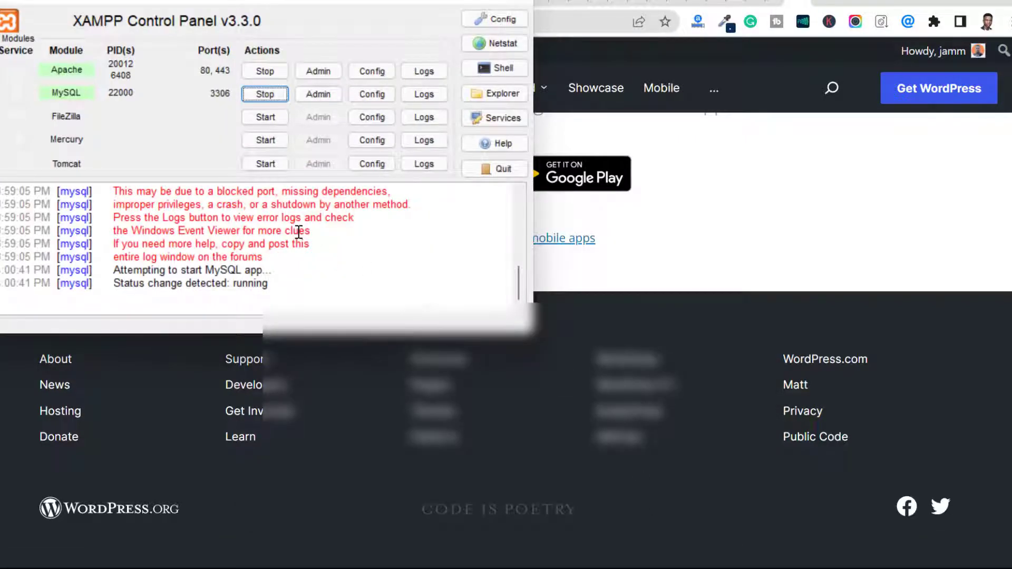
left_click(265, 70)
left_click(268, 94)
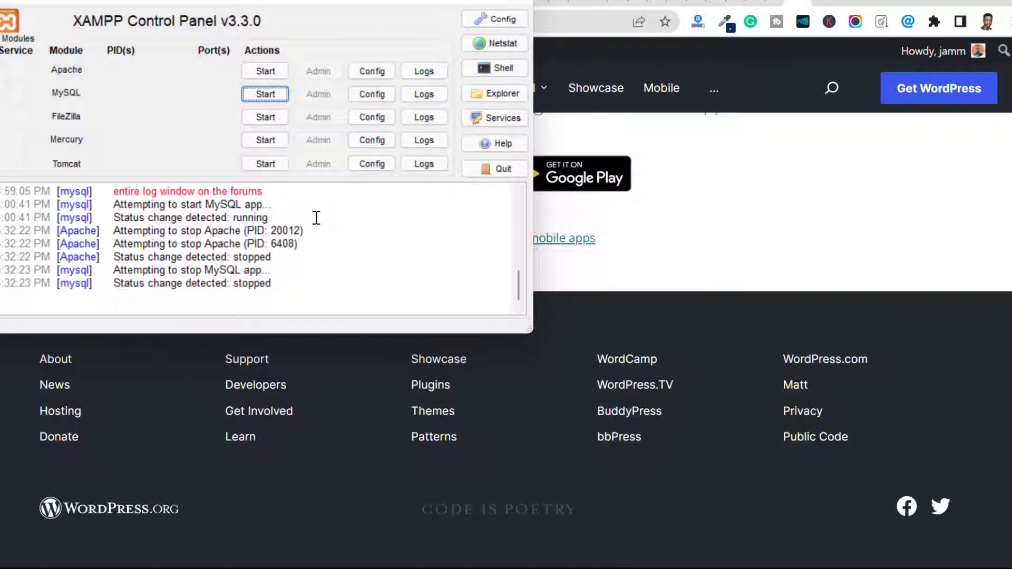
left_click(266, 70)
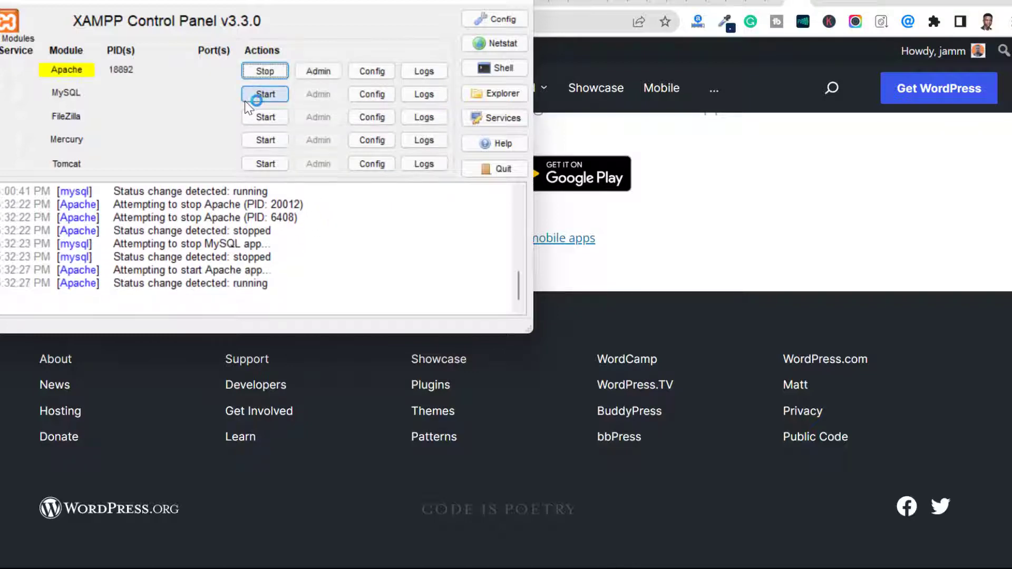
left_click(257, 93)
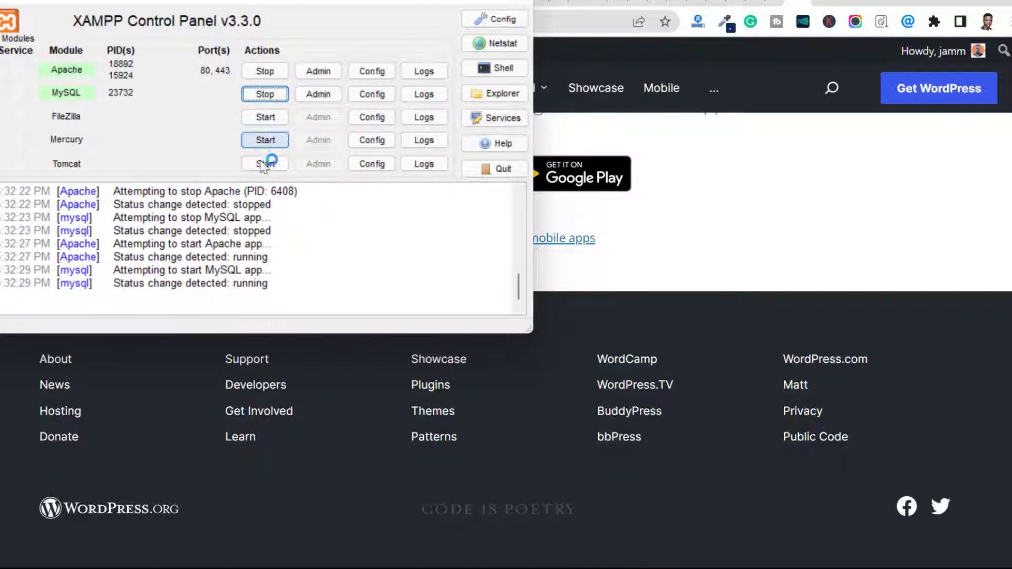
Step: Return to the browser and load localhost/phpmyadmin in place of the WordPress download page
left_click(735, 188)
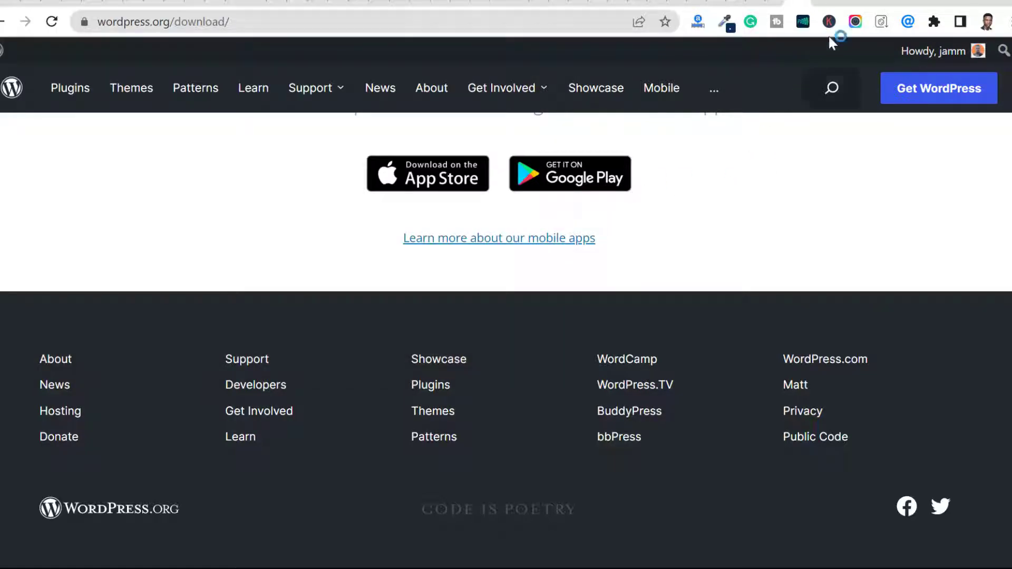
left_click(506, 18)
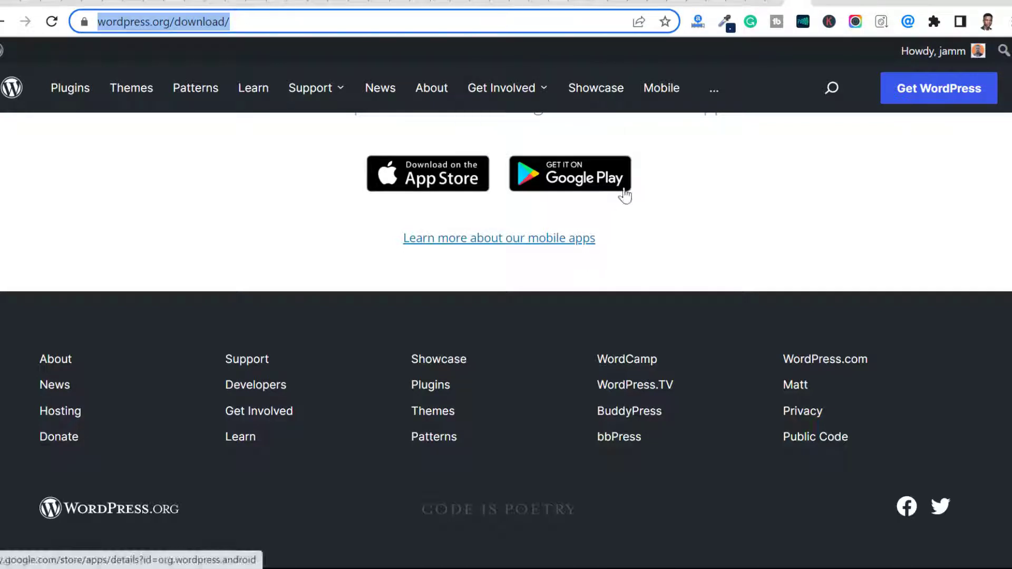
type("local")
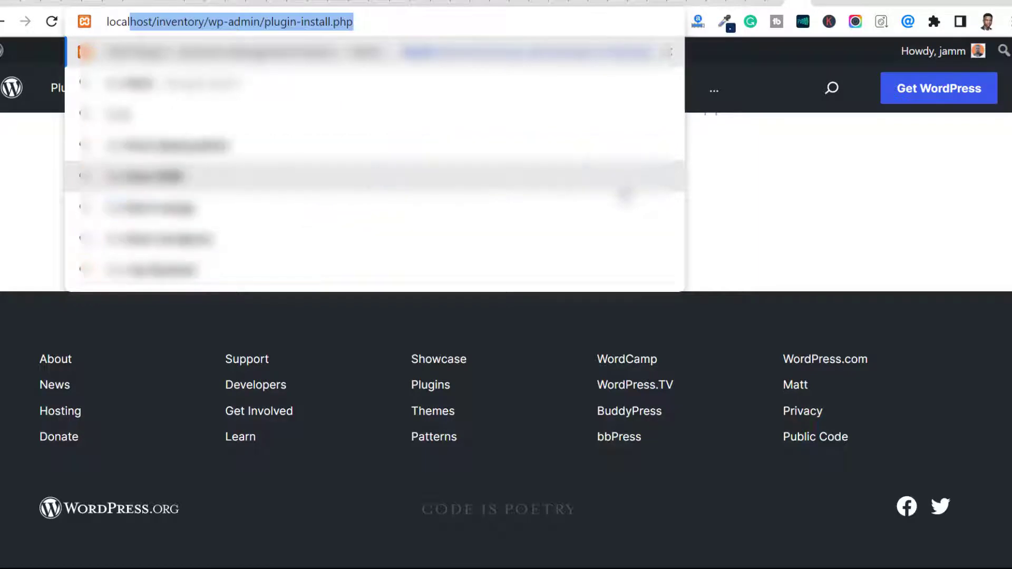
type("host/")
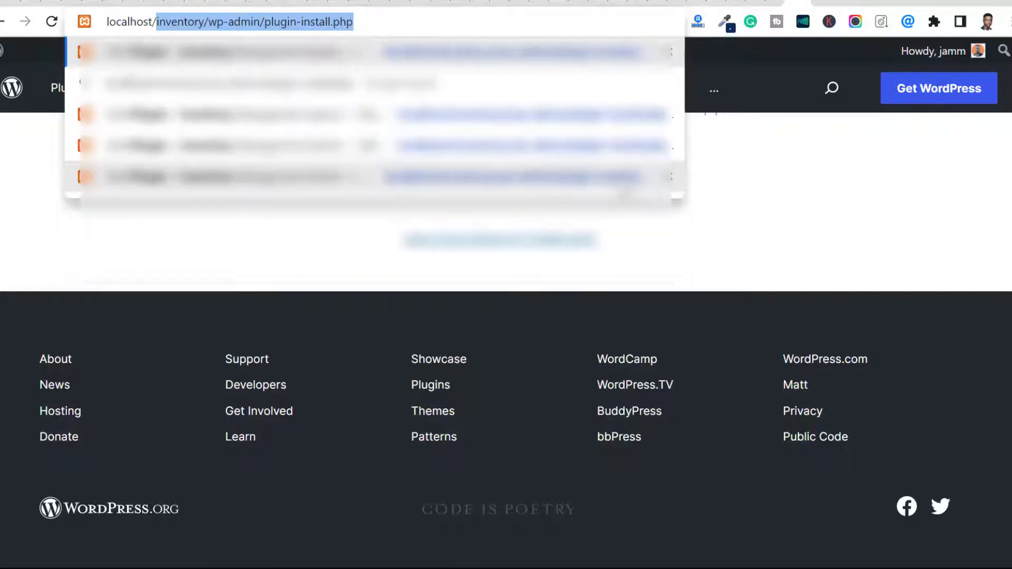
key("Delete")
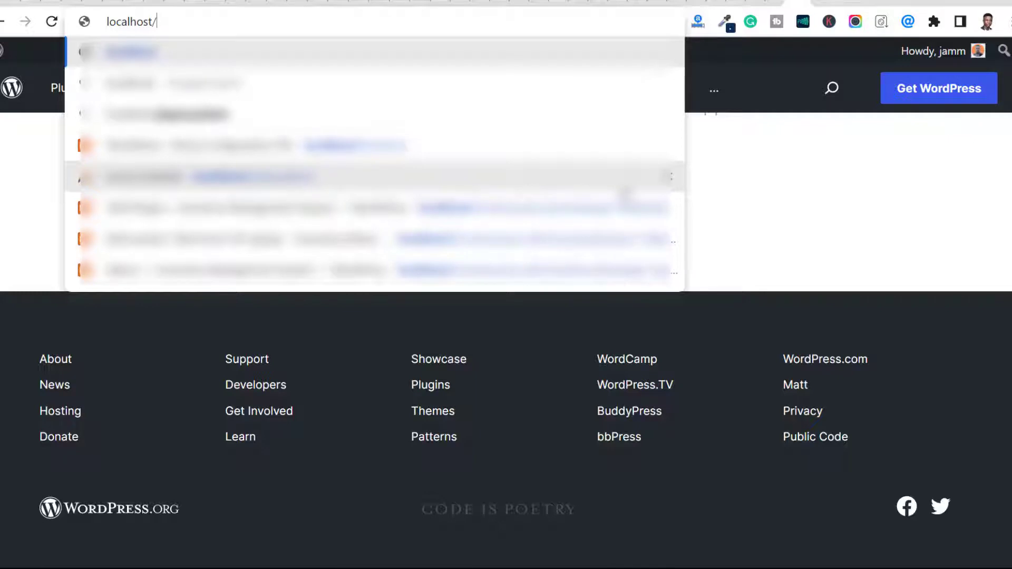
type("phpmyadmin")
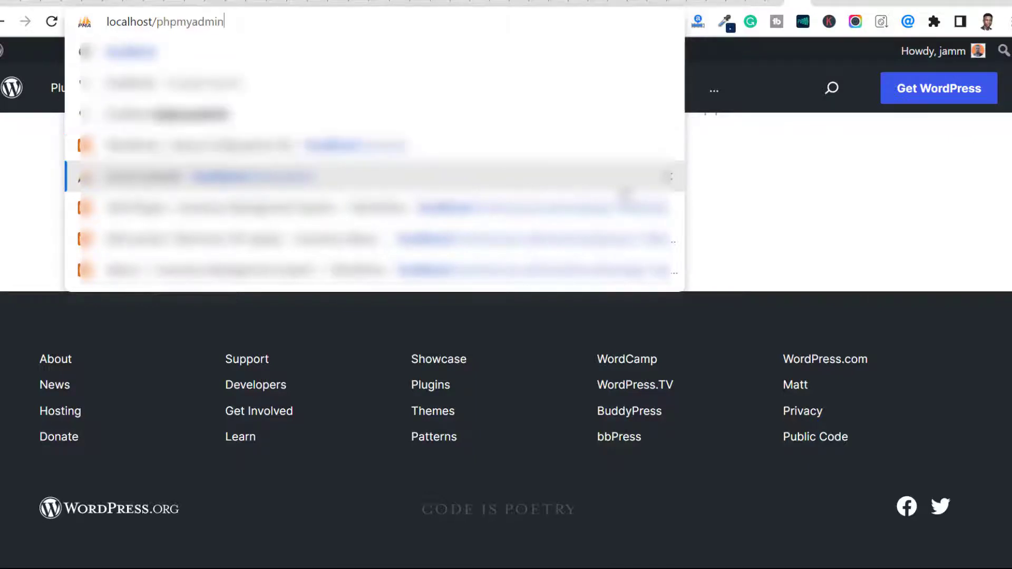
key("Return")
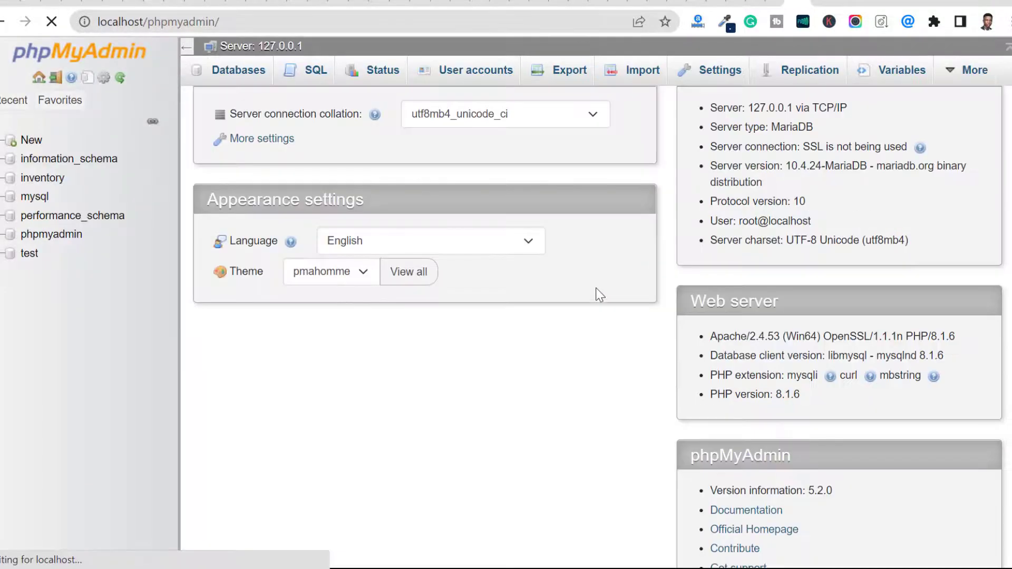
Step: Open the list of databases with the database creation form in phpMyAdmin
scroll(600, 302, "up", 1)
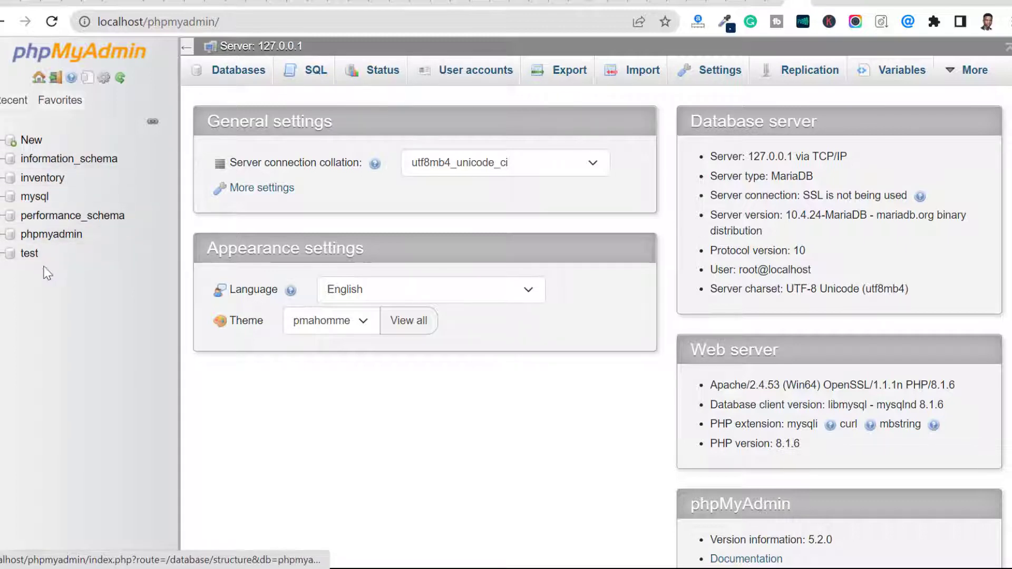
left_click(233, 72)
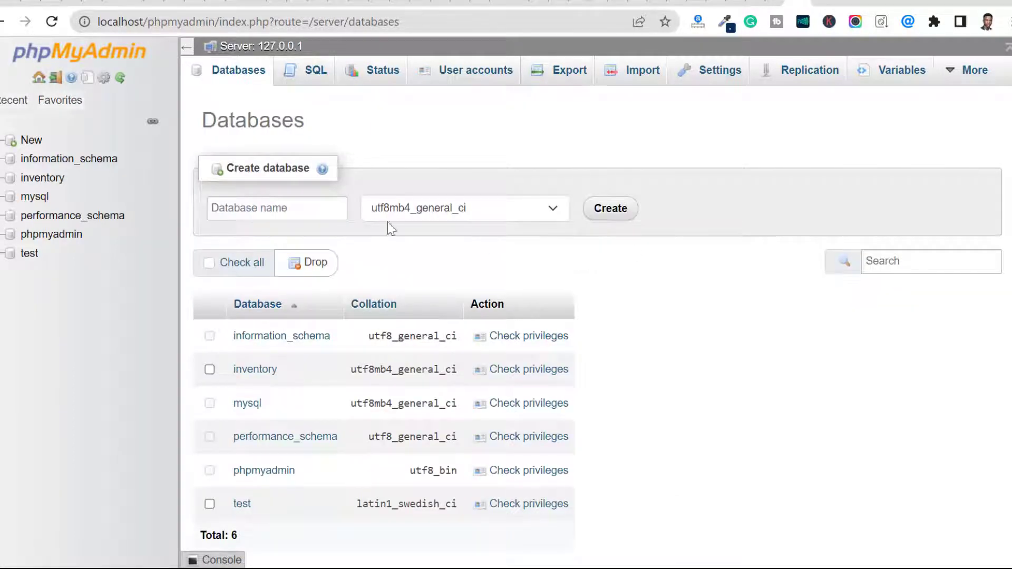
left_click(302, 207)
left_click(495, 145)
Step: Switch to File Explorer and open the htdocs folder inside xampp on Local Disk (C:)
key("super")
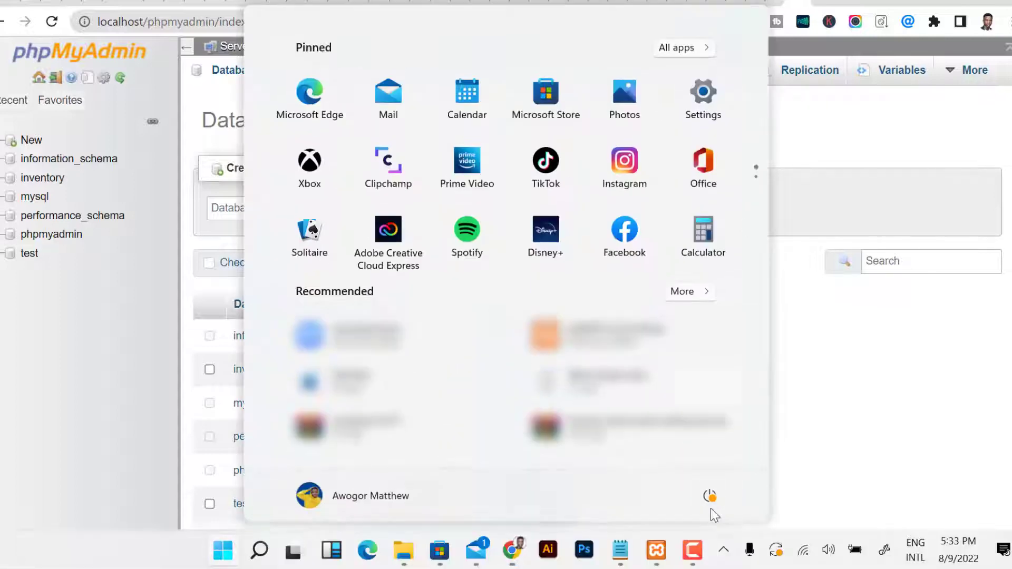
left_click(405, 557)
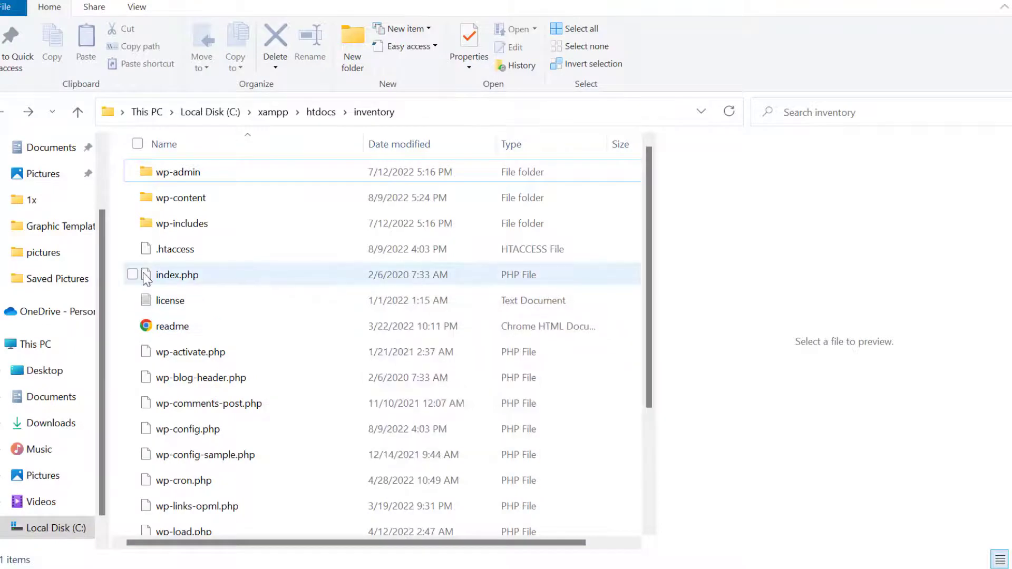
scroll(68, 288, "up", 2)
scroll(80, 290, "down", 3)
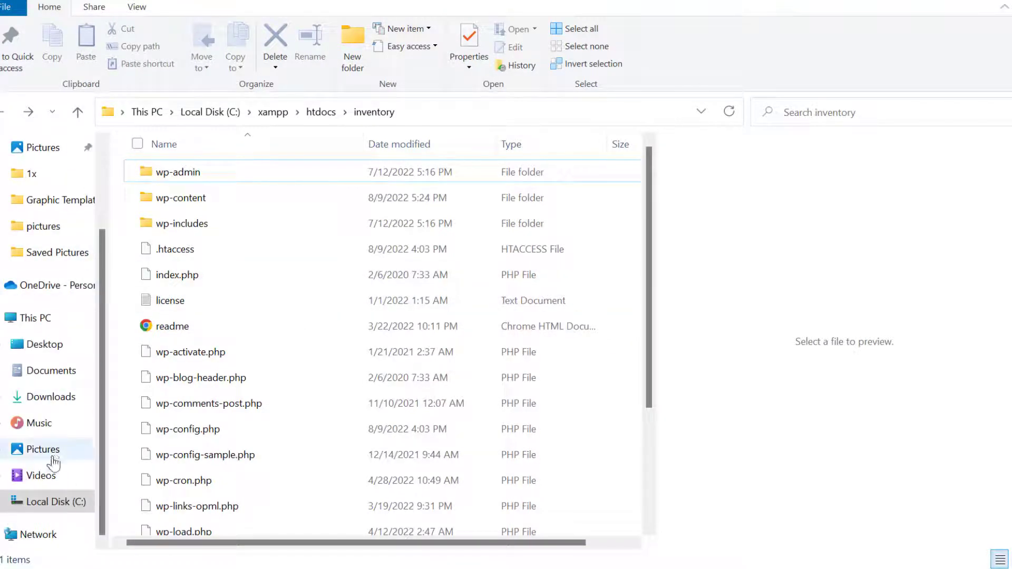
left_click(50, 319)
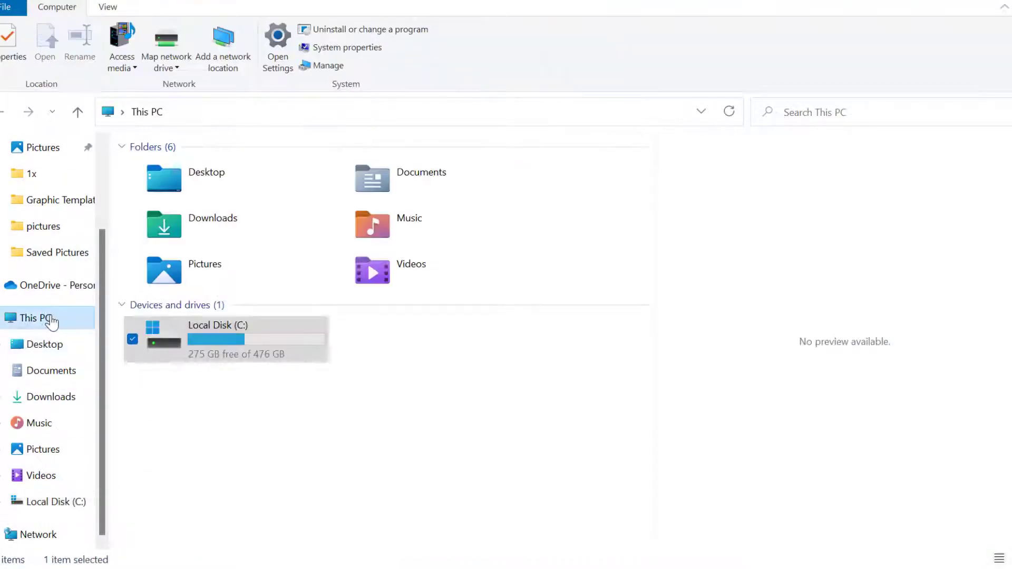
left_click(339, 366)
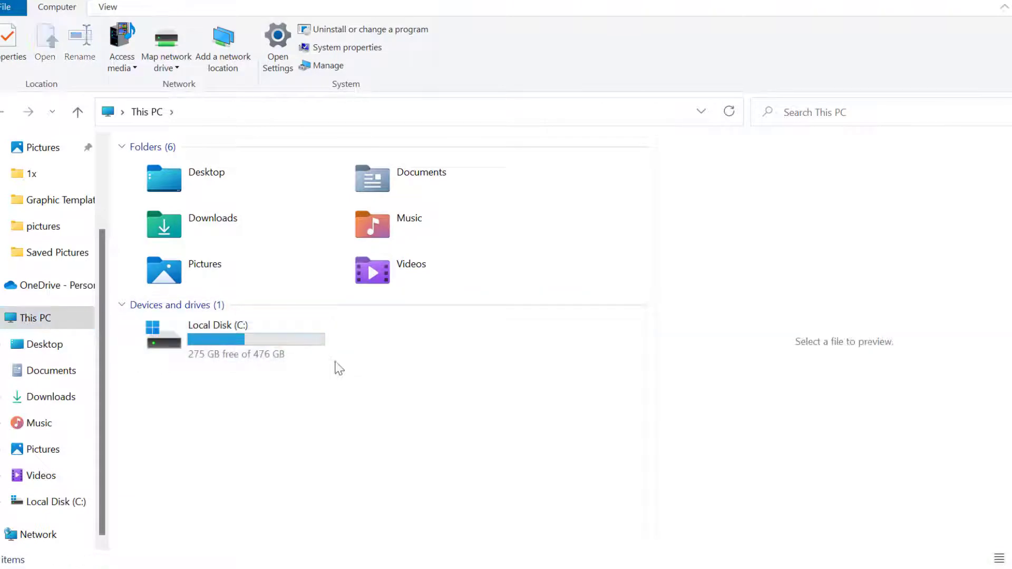
double_click(244, 349)
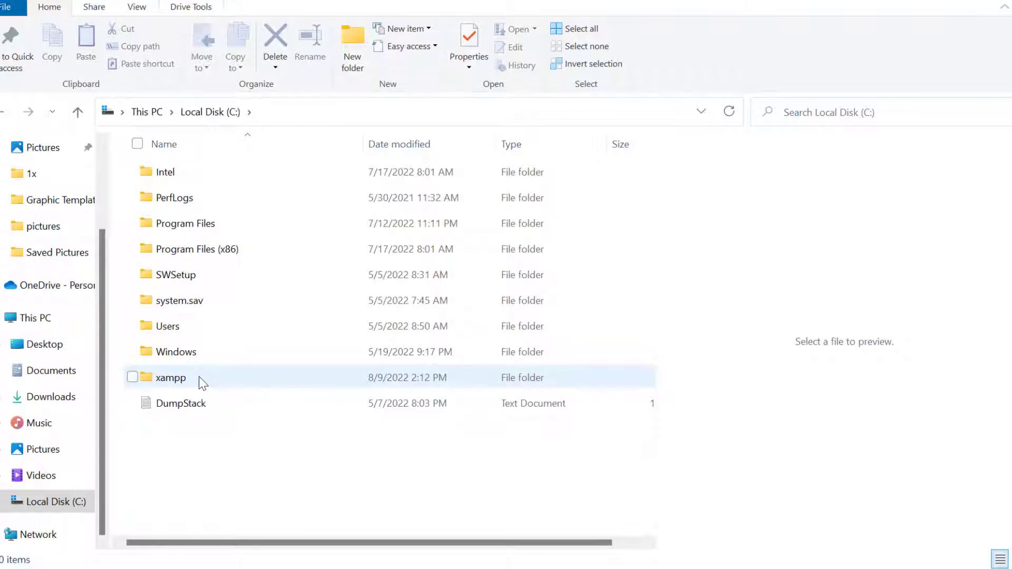
double_click(213, 377)
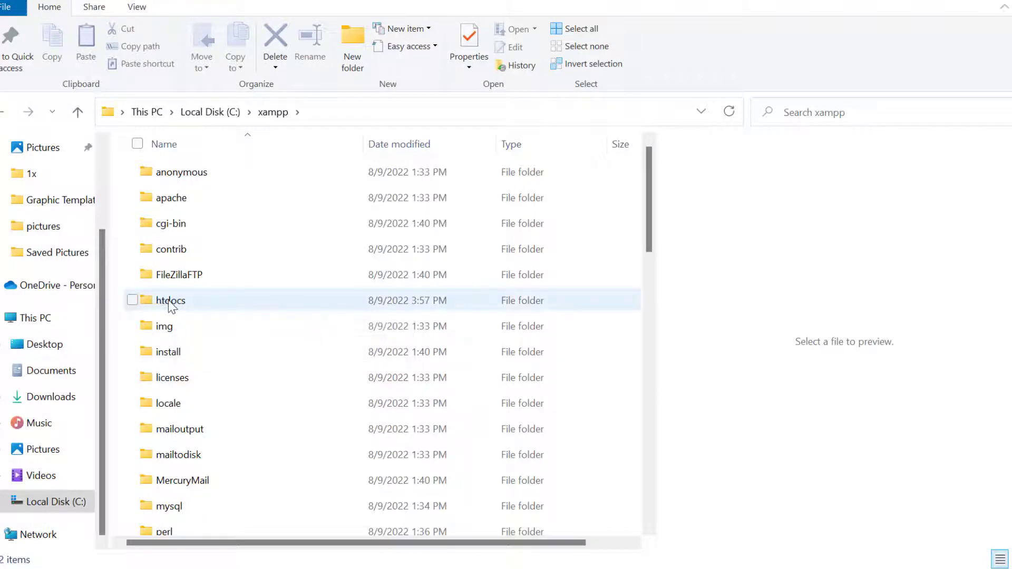
double_click(153, 299)
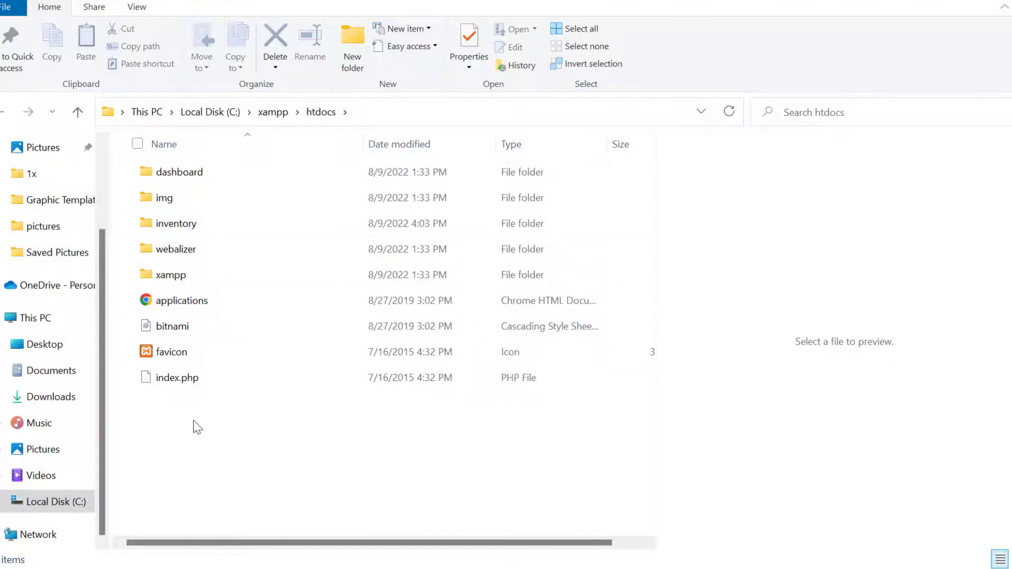
Step: Create a new folder named test in htdocs
right_click(179, 416)
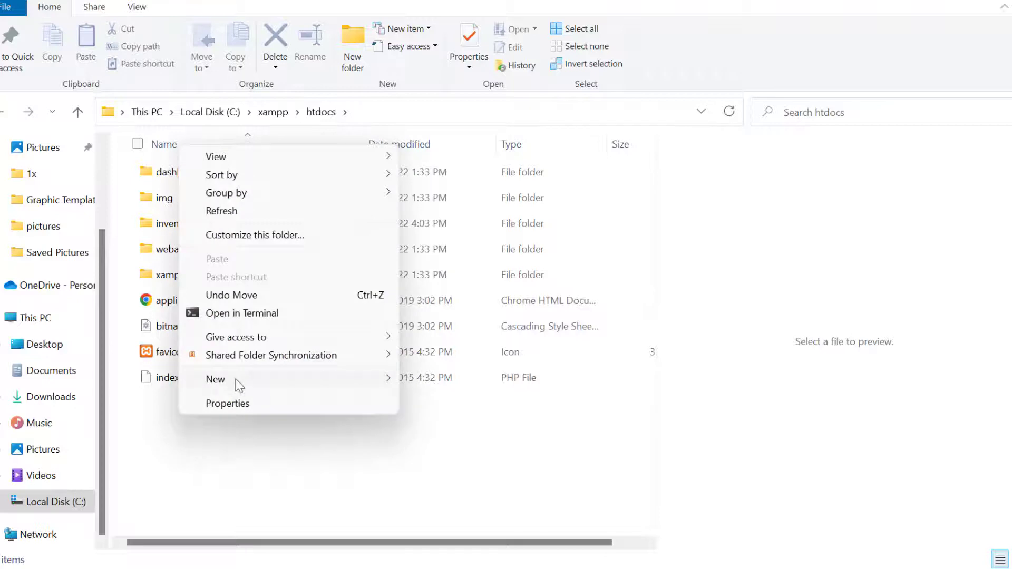
mouse_move(239, 379)
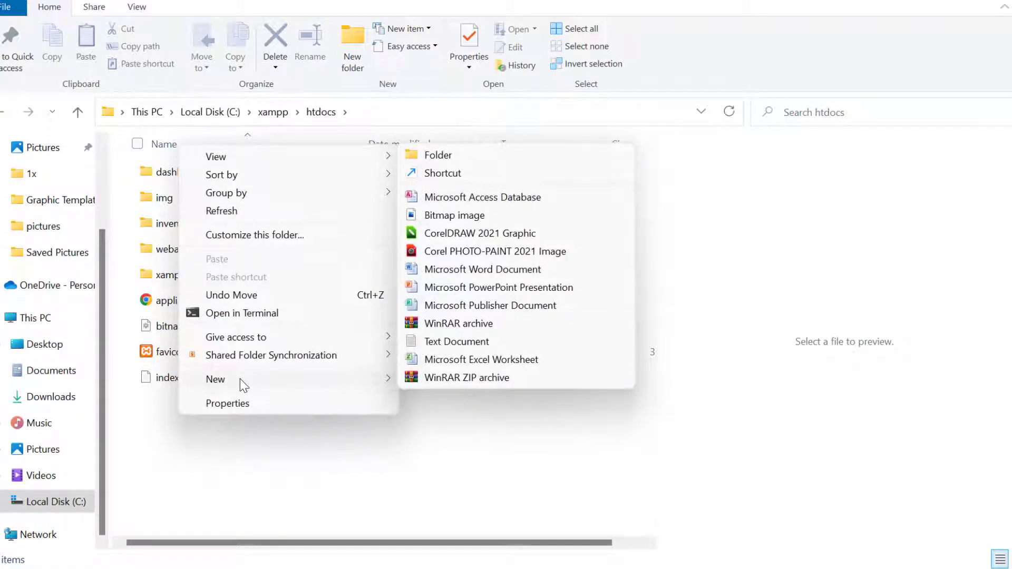
left_click(488, 155)
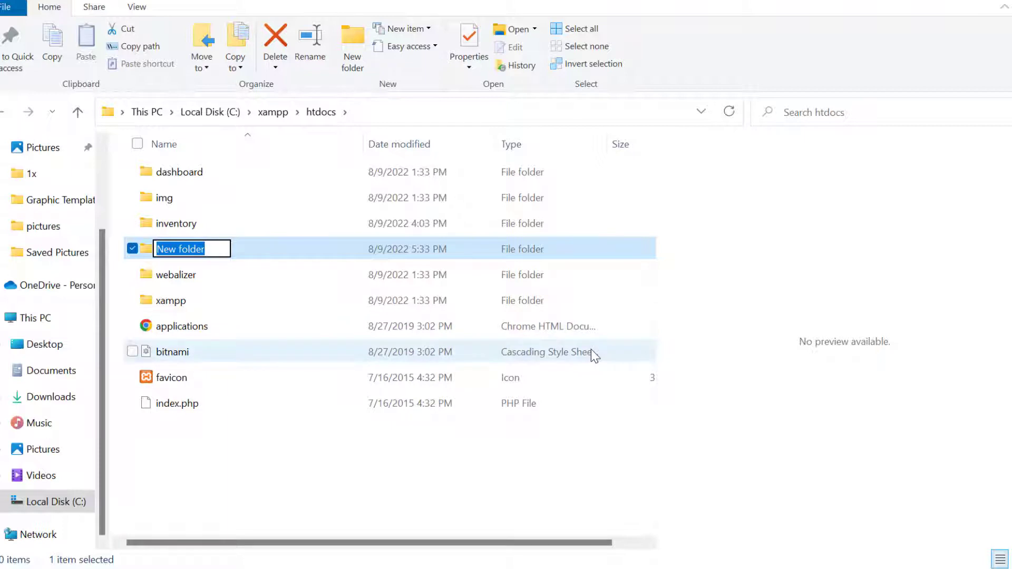
type("test")
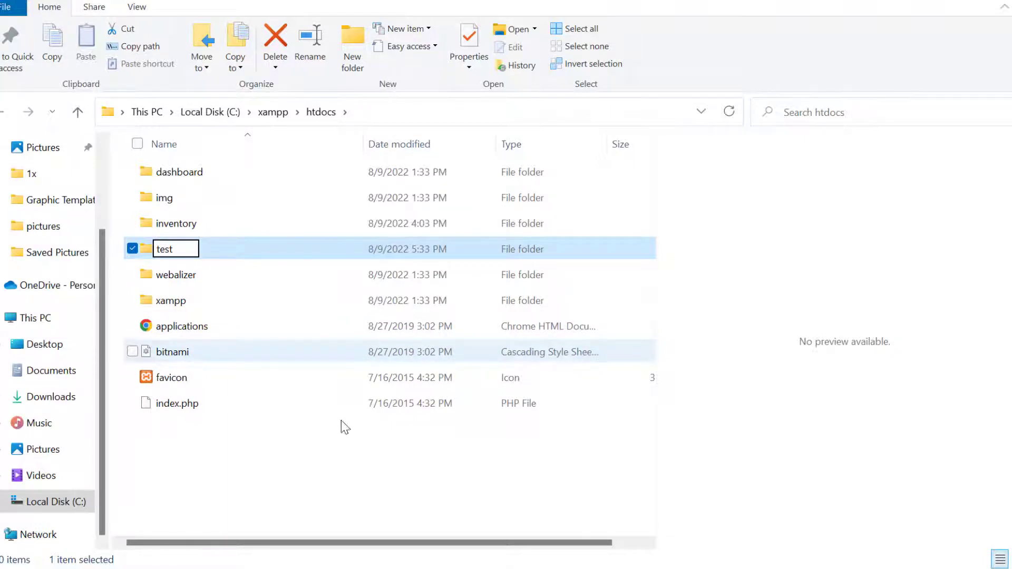
key("Return")
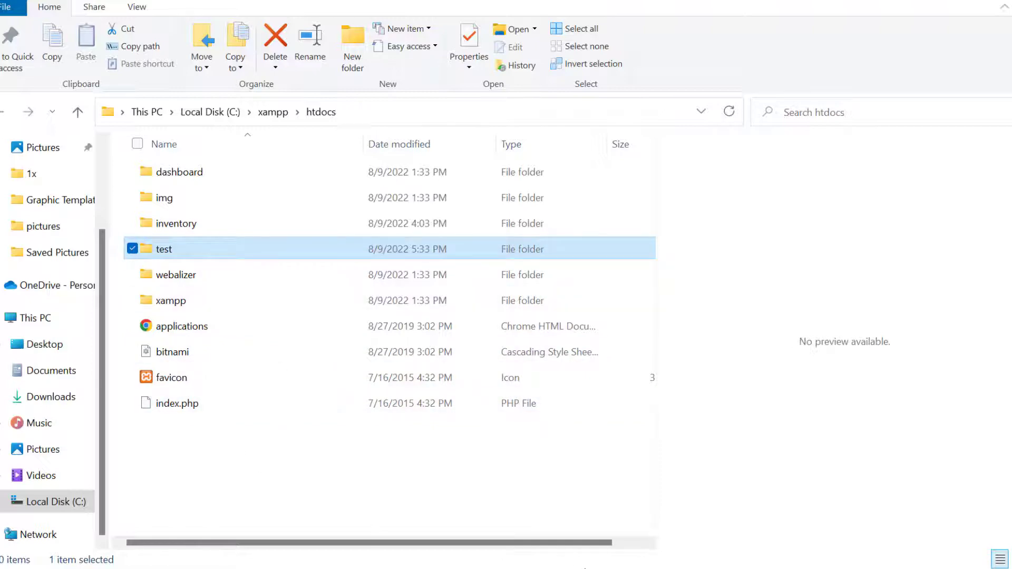
Step: Return to phpMyAdmin in the browser and try to create a database named test with no specific collation
key("super")
left_click(510, 551)
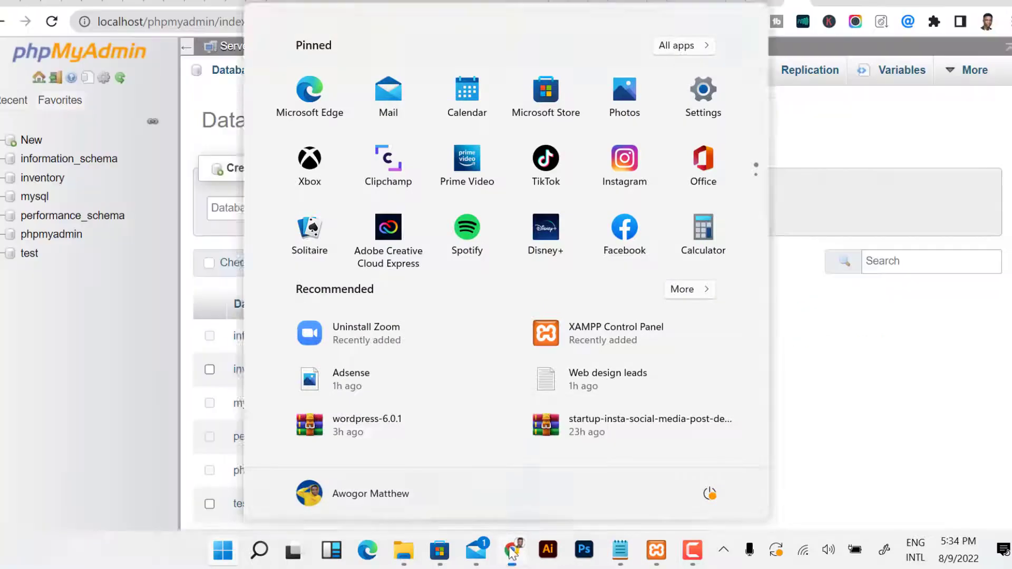
left_click(273, 217)
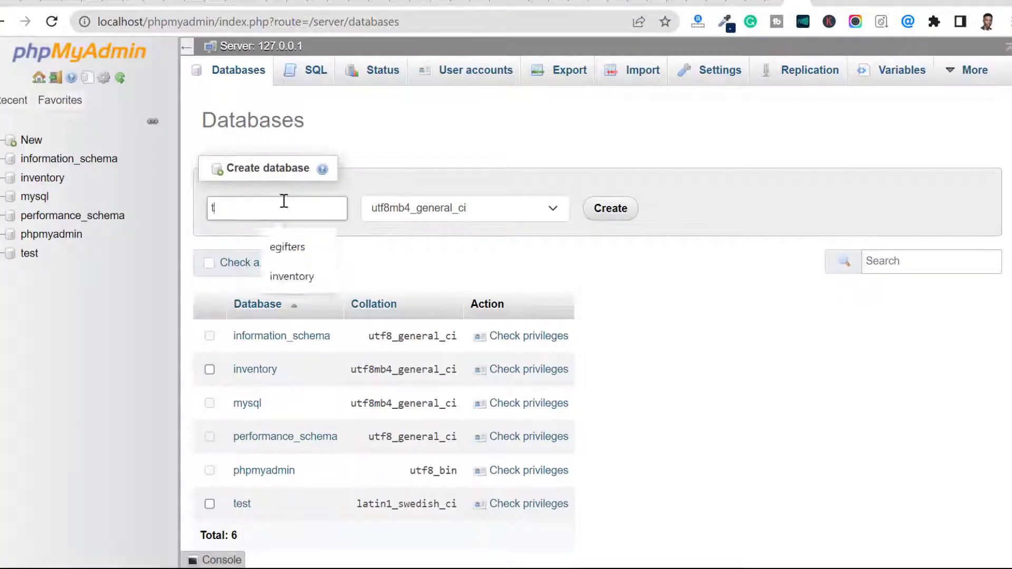
type("test")
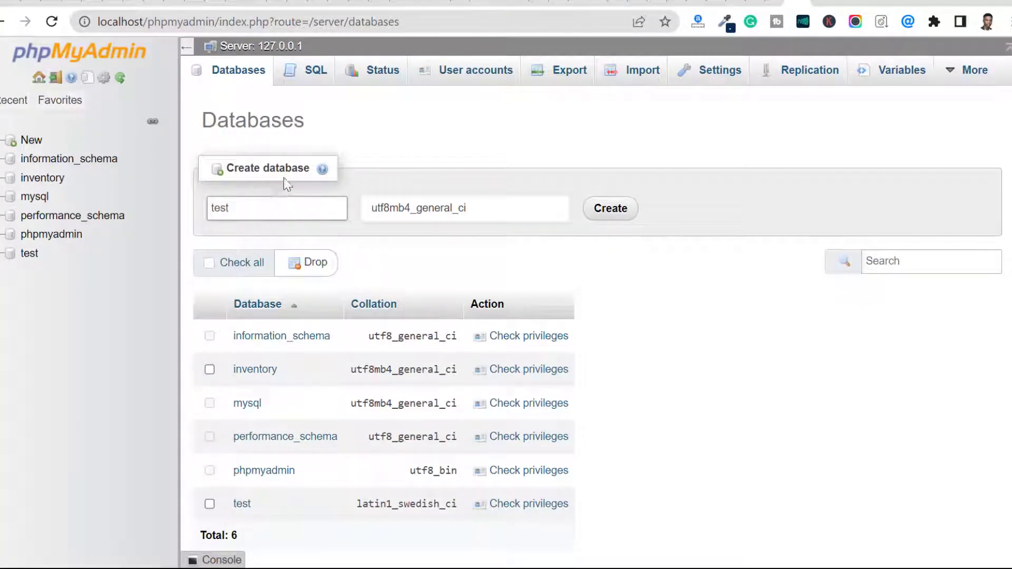
left_click(460, 203)
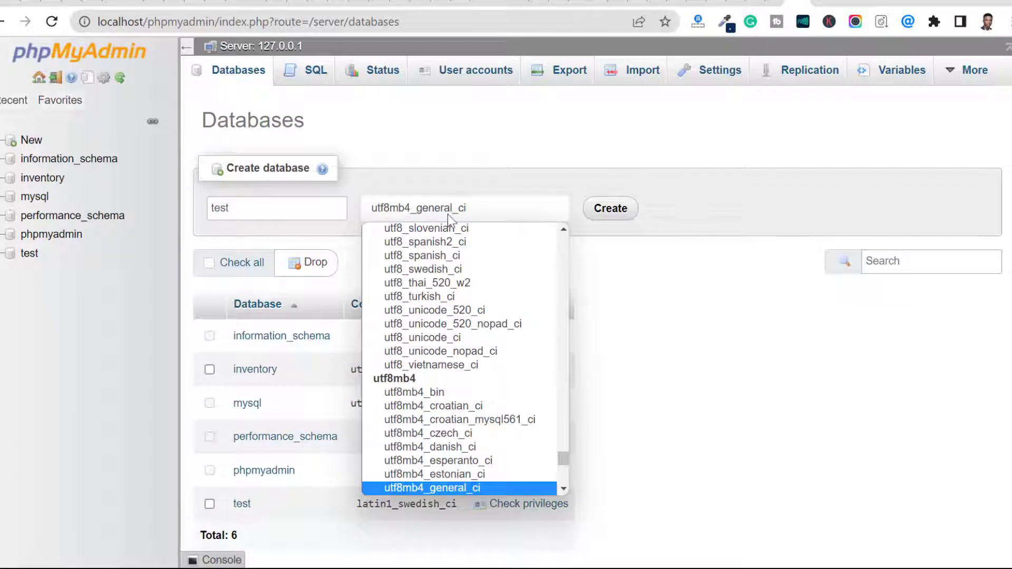
key("Home")
left_click(448, 214)
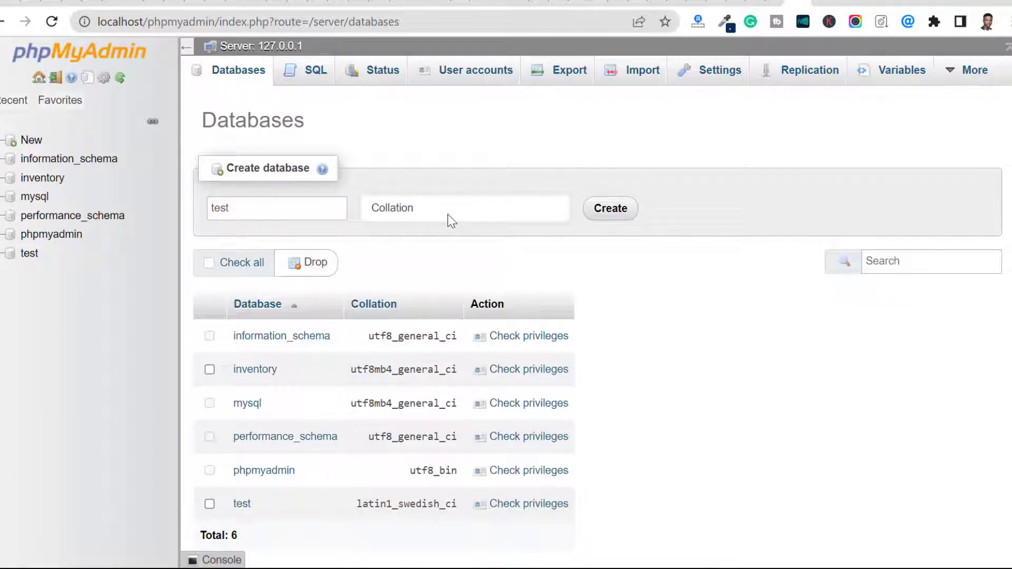
left_click(601, 213)
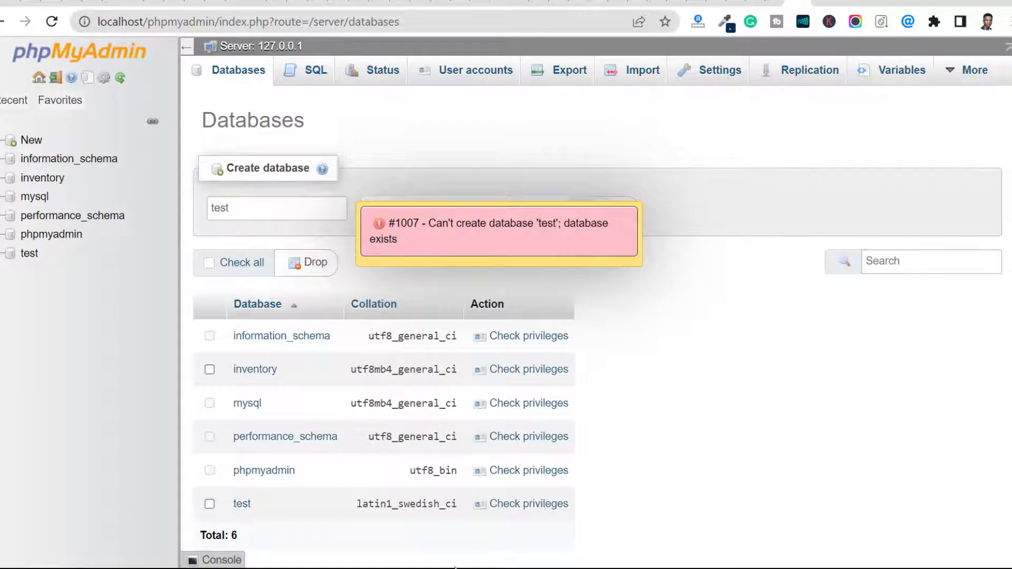
Step: Switch to File Explorer, rename the test folder in htdocs as testsite and open it
key("super")
left_click(409, 552)
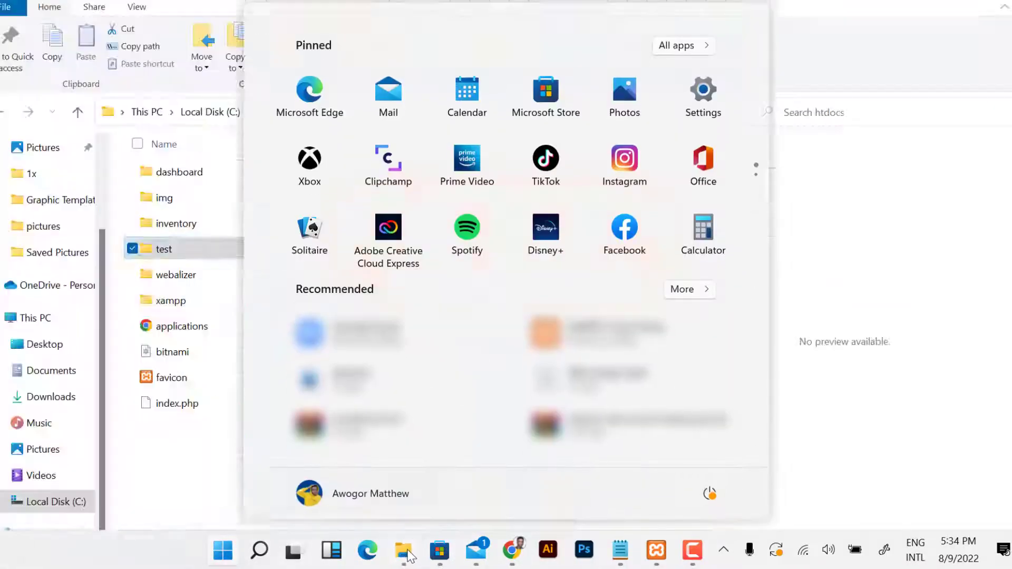
right_click(176, 250)
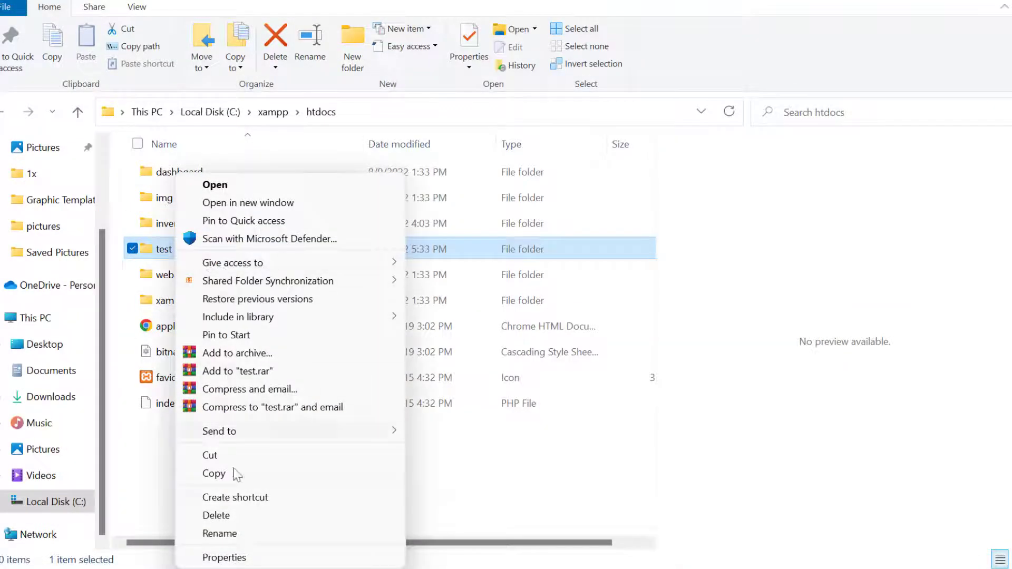
left_click(233, 534)
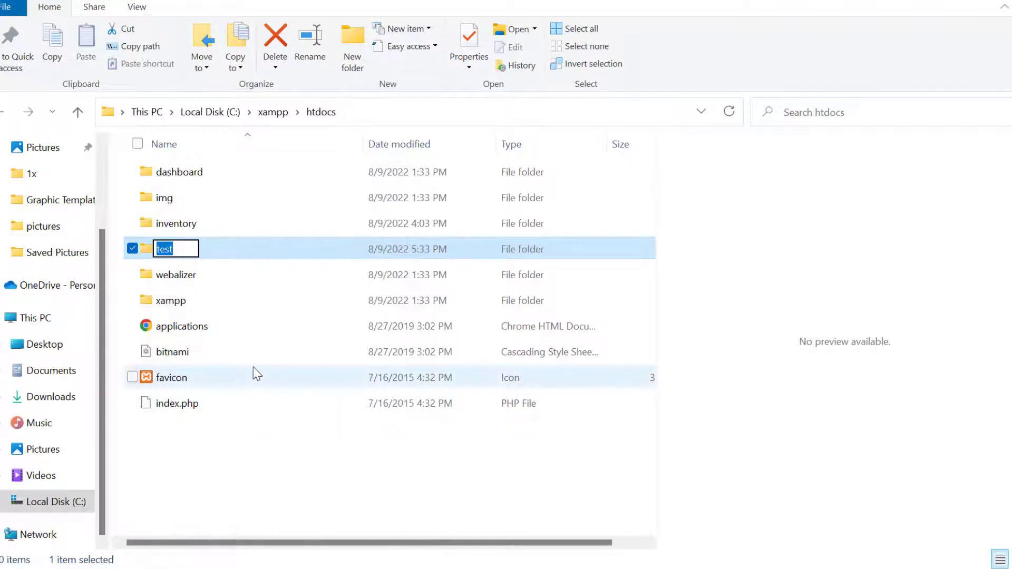
key("End")
type("site")
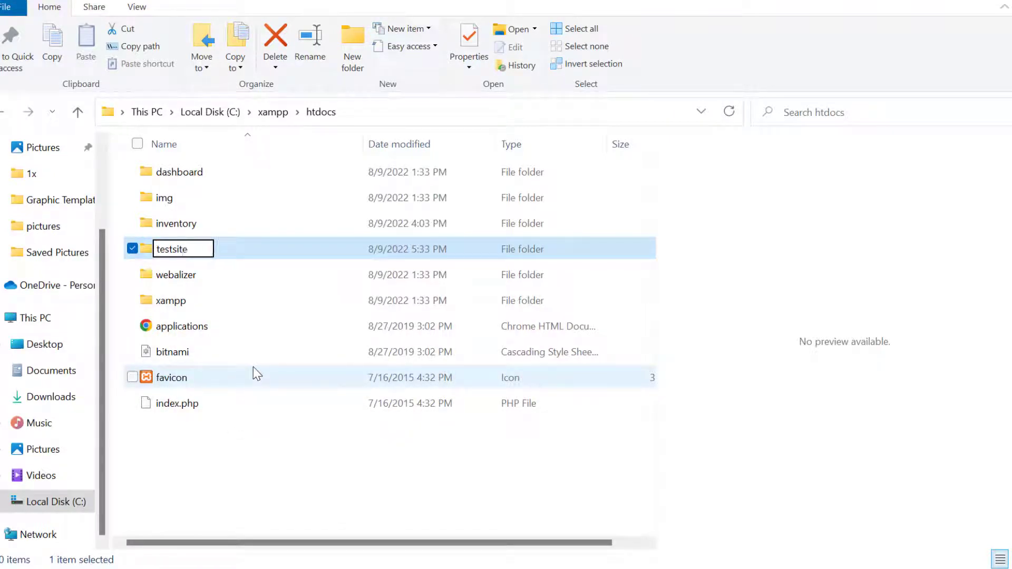
key("ctrl+a")
key("Return")
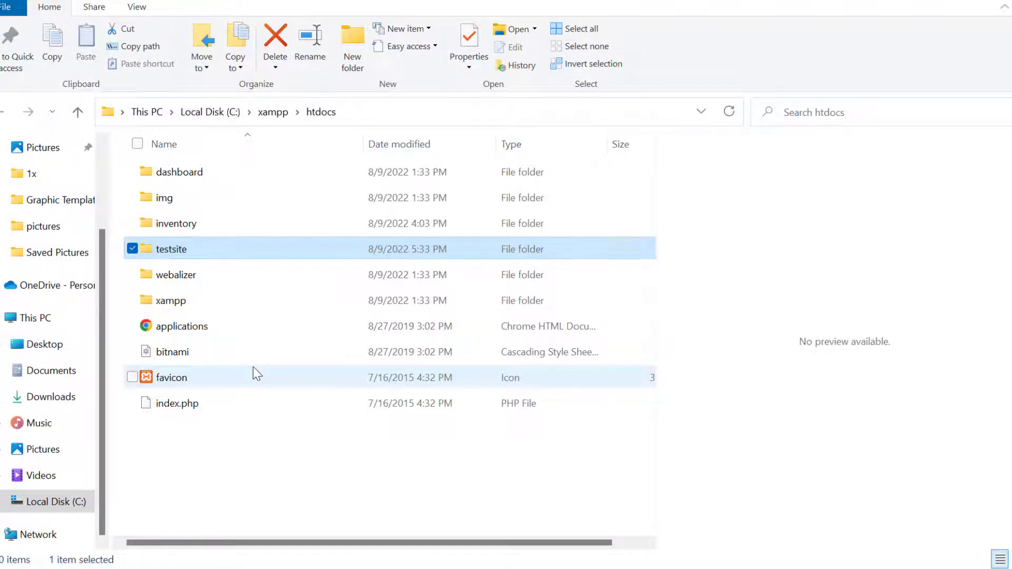
key("Return")
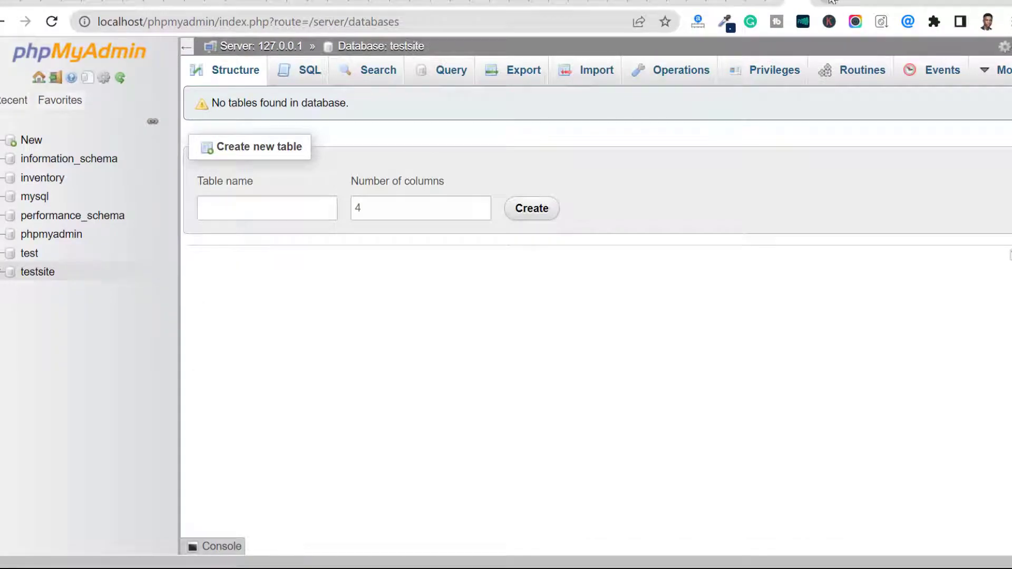
Step: Open a new browser tab and switch back to the testsite folder in File Explorer
left_click(834, 1)
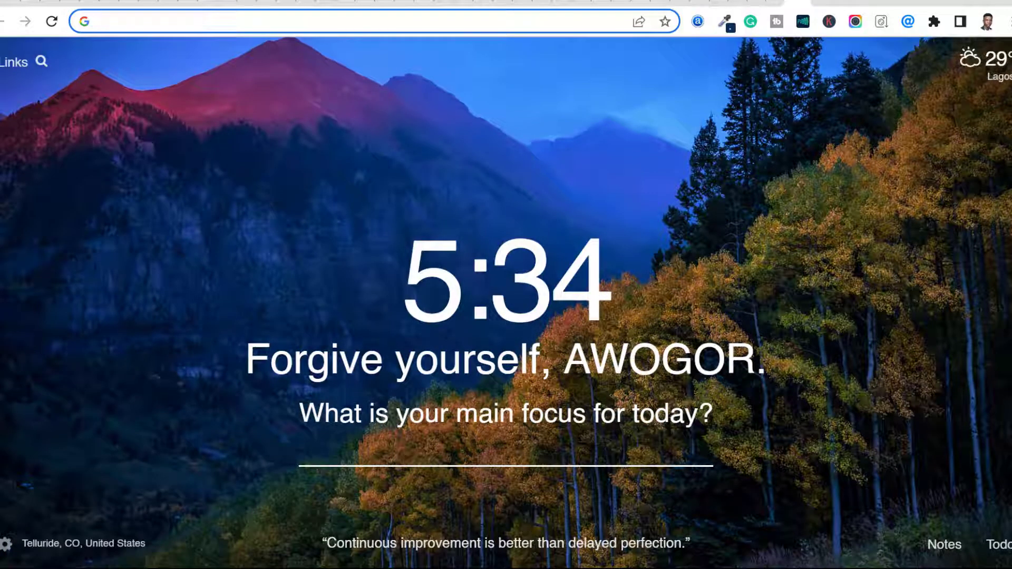
key("super")
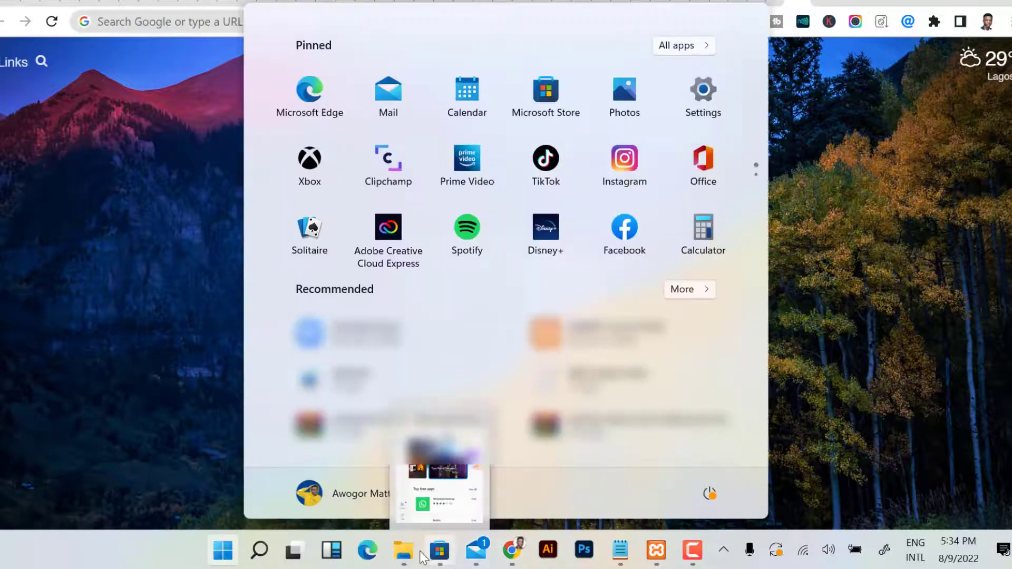
mouse_move(409, 555)
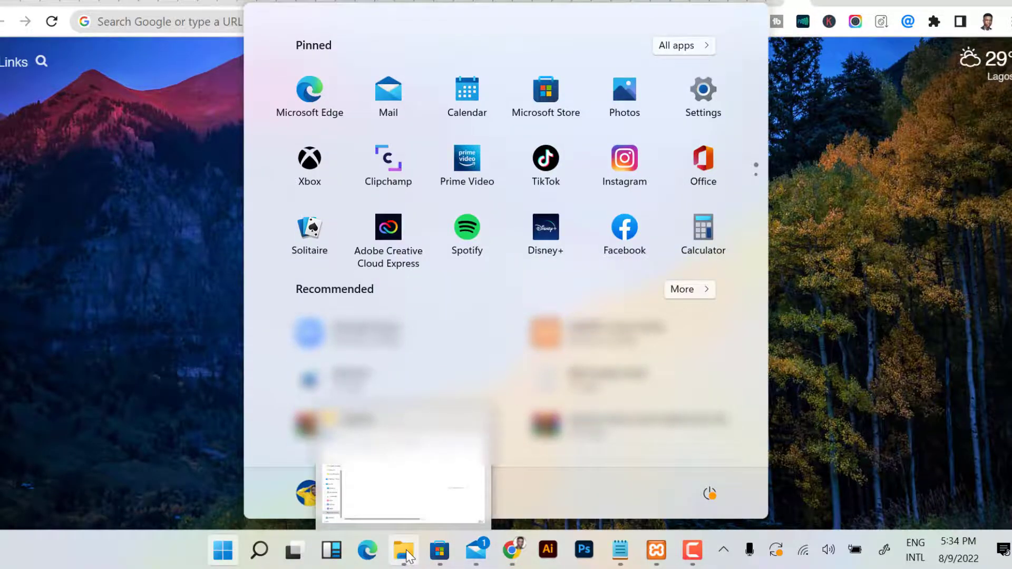
left_click(409, 556)
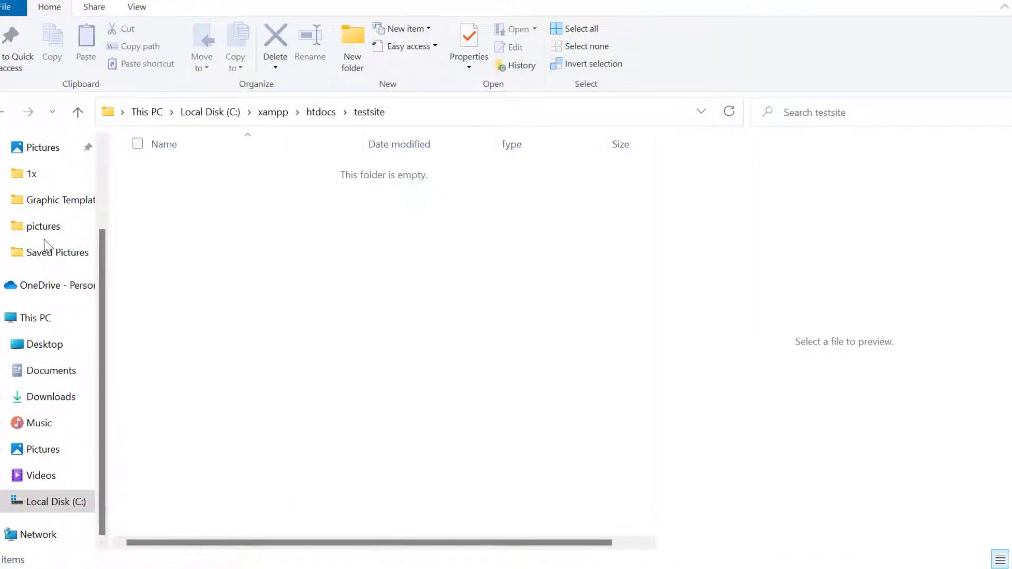
Step: Copy the wordpress-6.0.1 archive from the Downloads folder
scroll(45, 244, "up", 3)
left_click(53, 210)
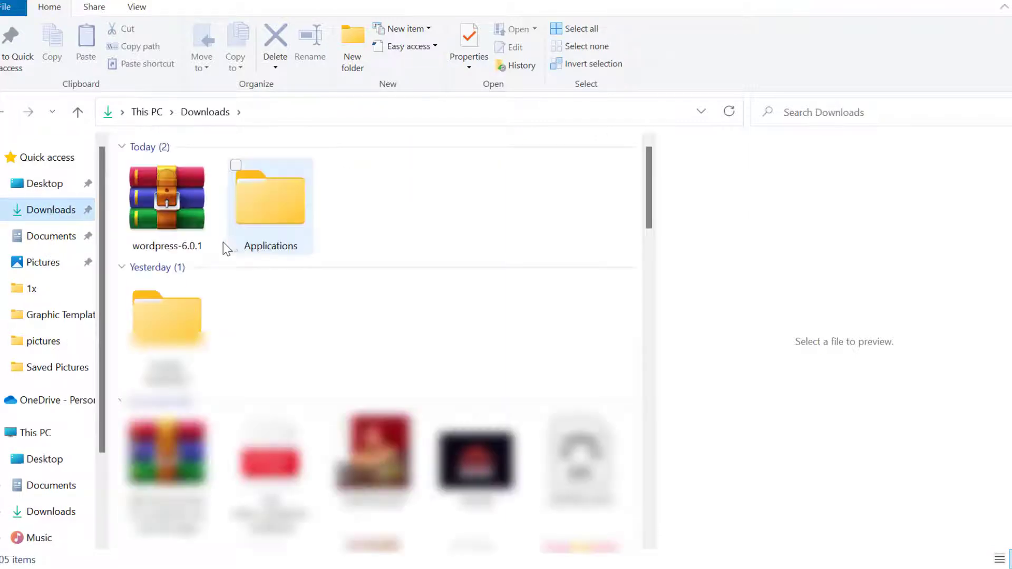
right_click(178, 211)
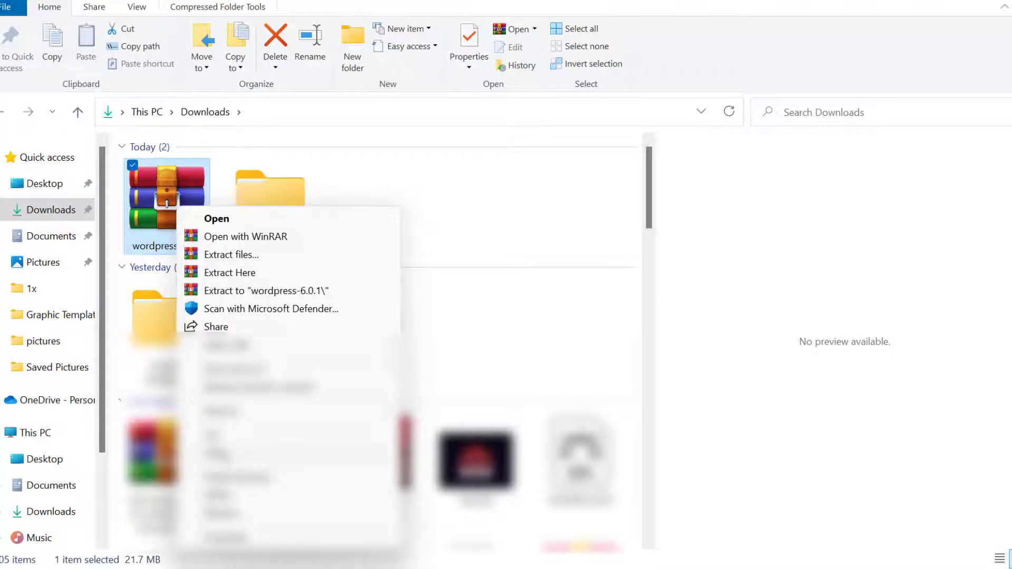
key("Escape")
Step: Open the testsite folder under C:\xampp\htdocs and paste the copied wordpress-6.0.1 archive into it
scroll(55, 410, "down", 4)
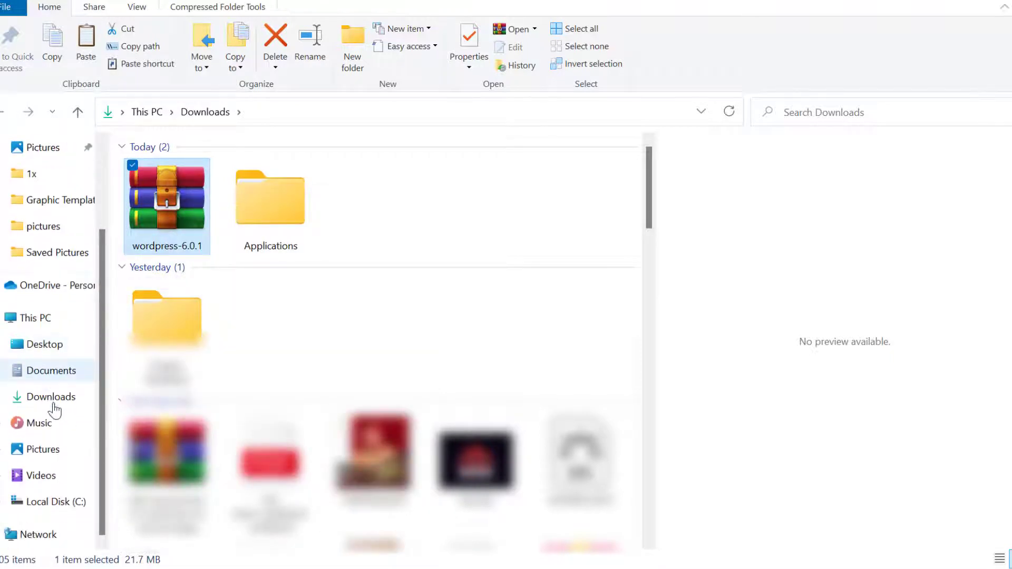
left_click(45, 504)
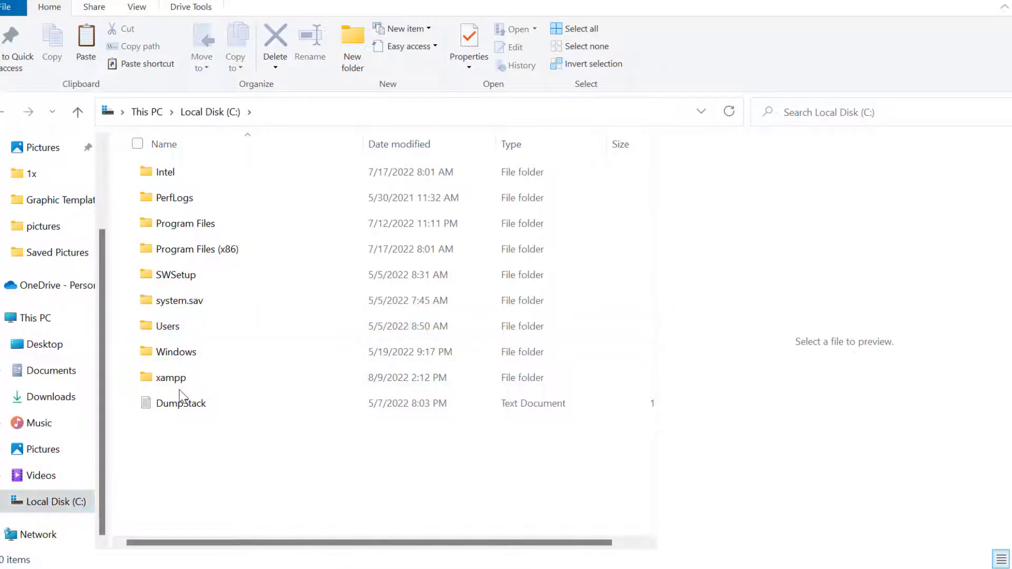
double_click(181, 377)
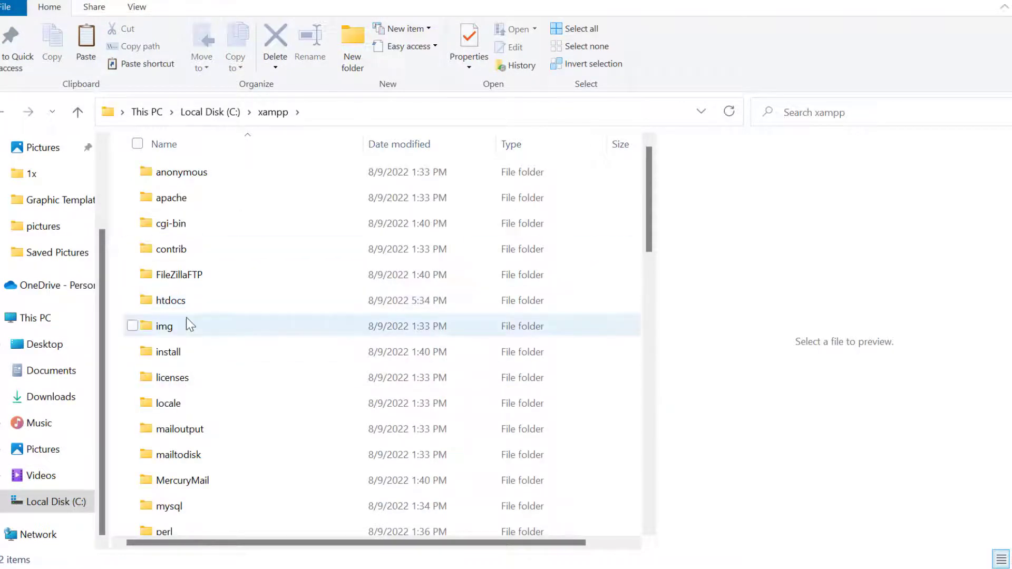
double_click(174, 300)
left_click(192, 299)
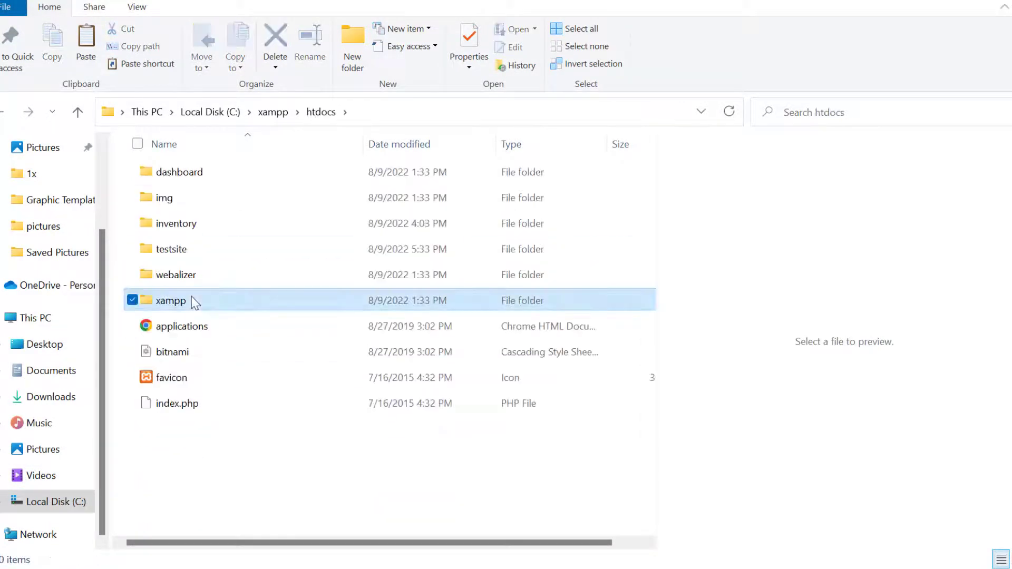
double_click(207, 251)
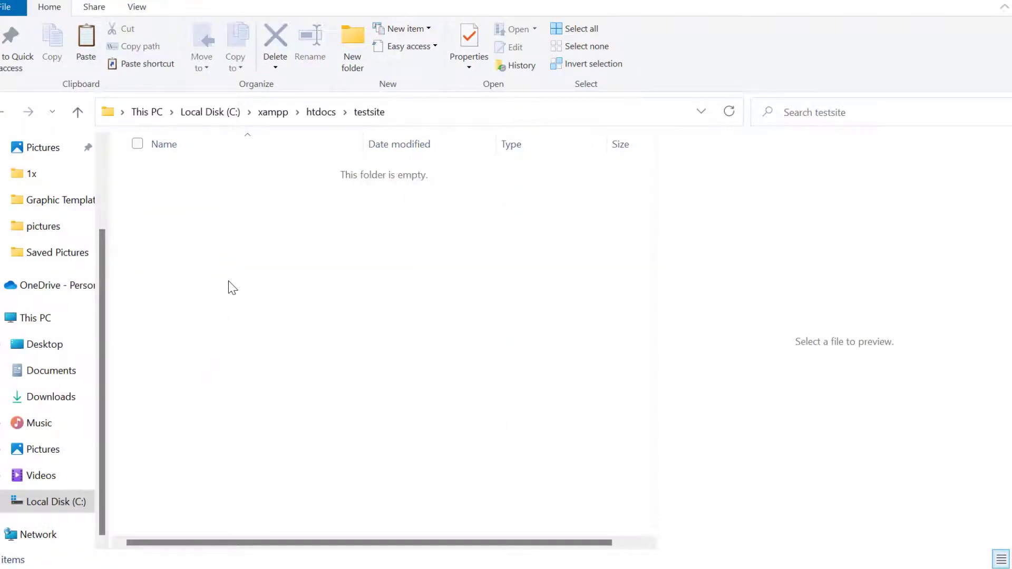
key("ctrl+v")
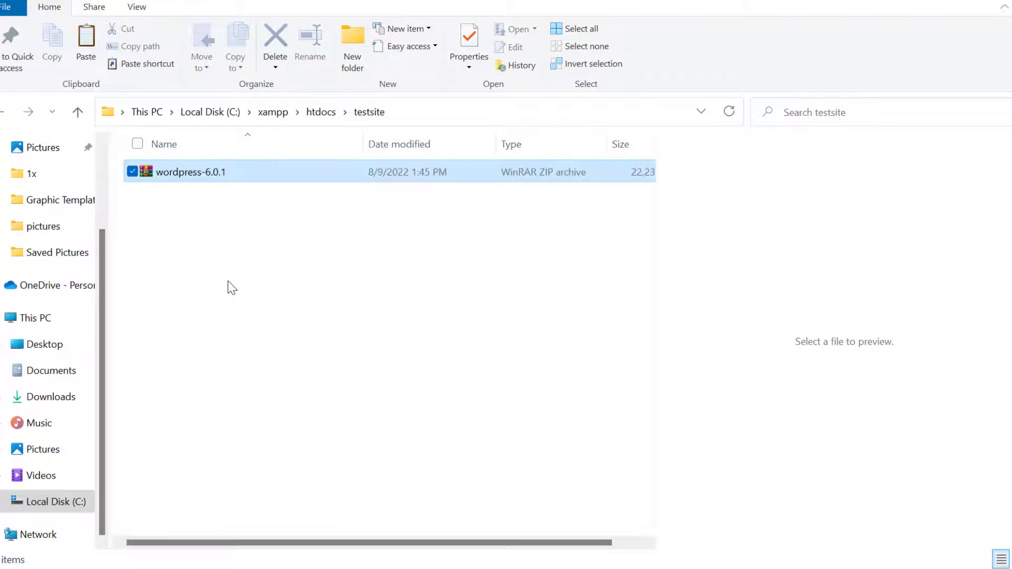
Step: Extract the wordpress-6.0.1 archive directly into the testsite folder
right_click(219, 173)
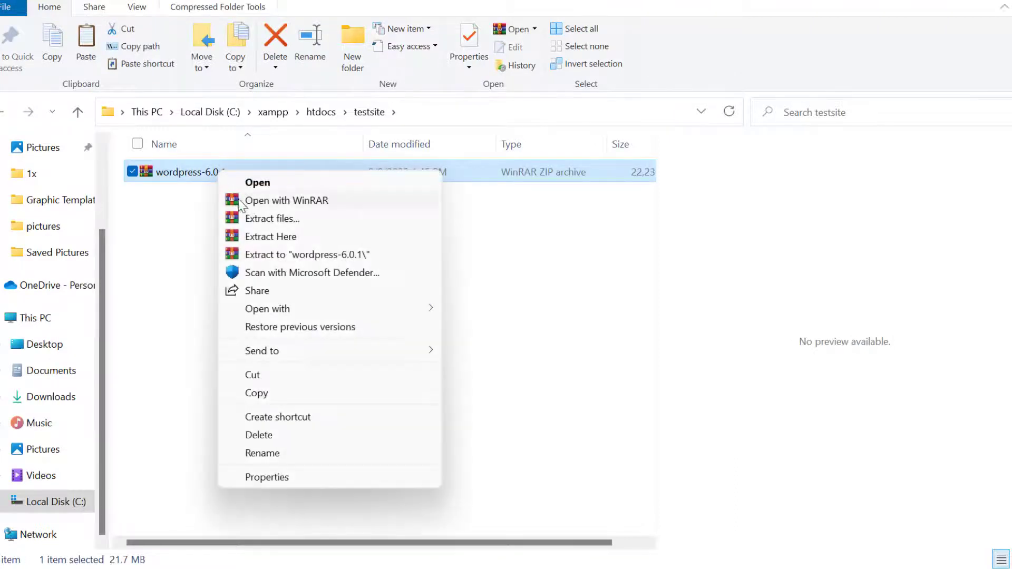
left_click(270, 237)
left_click(214, 239)
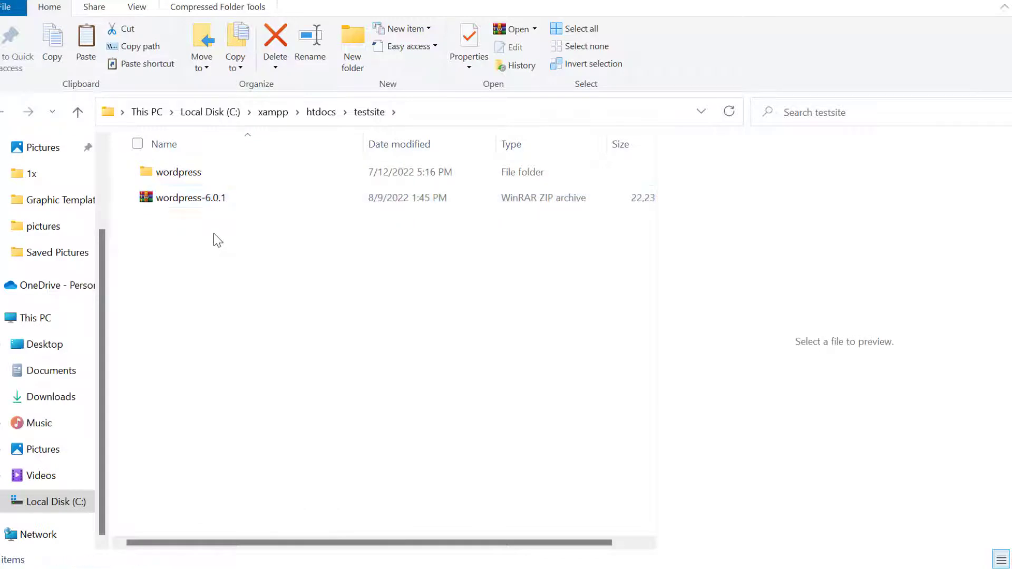
Step: Permanently delete the wordpress-6.0.1 archive from the testsite folder
left_click(191, 210)
left_click(276, 64)
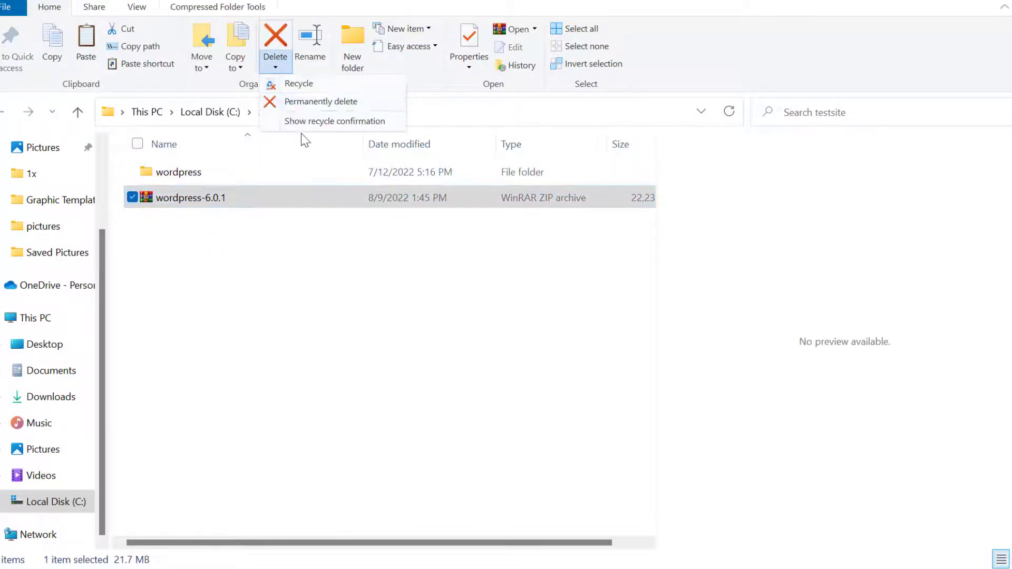
left_click(318, 102)
left_click(576, 343)
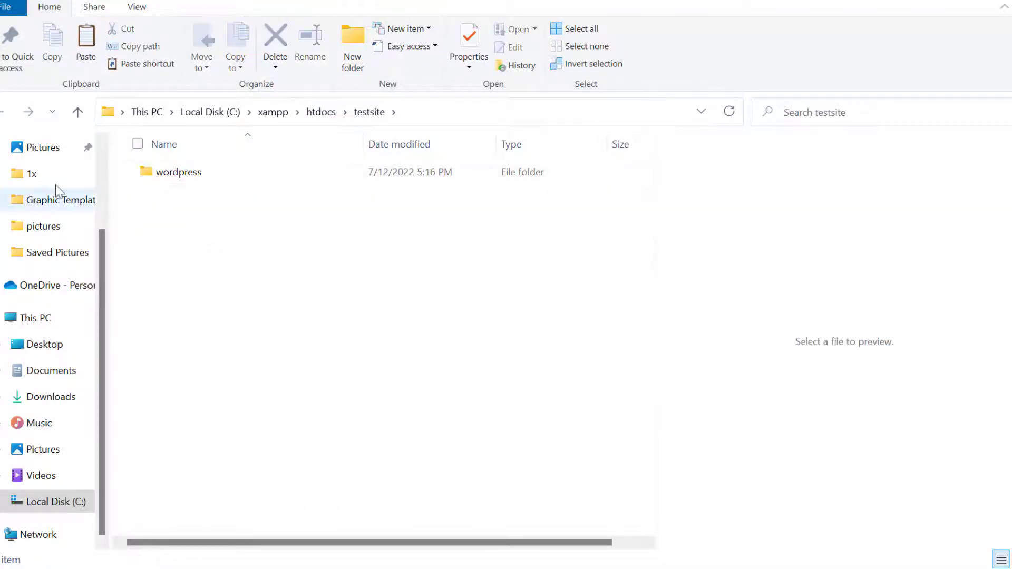
Step: Move all files and folders from the extracted wordpress folder up into the testsite folder
left_click(217, 178)
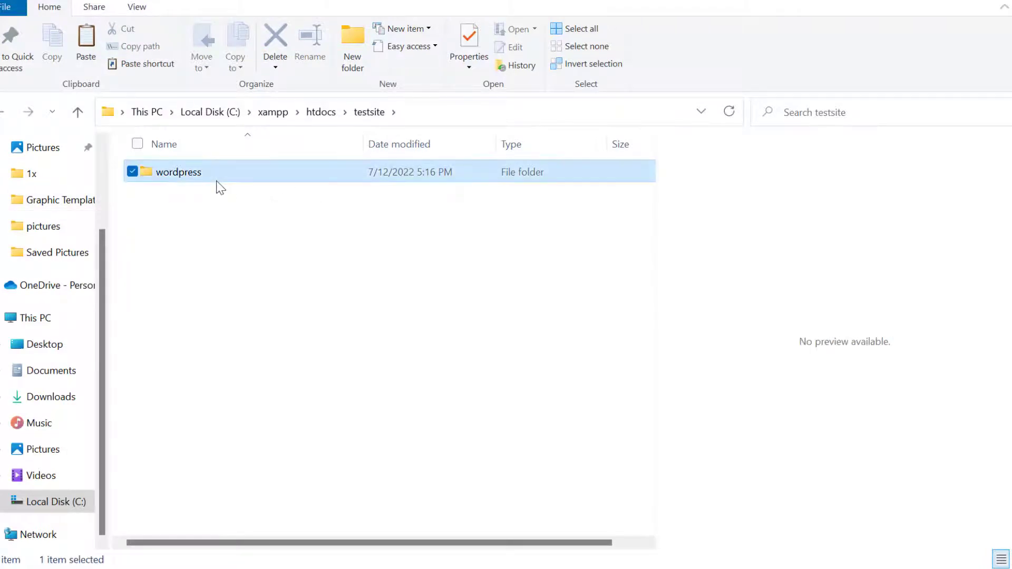
double_click(217, 179)
left_click(213, 197)
key("ctrl+a")
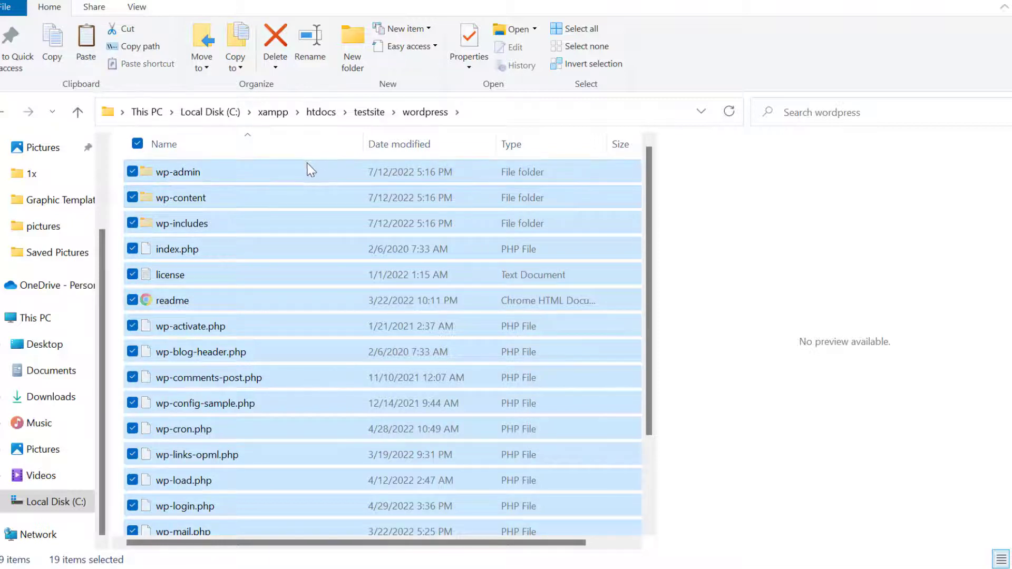
key("alt+Up")
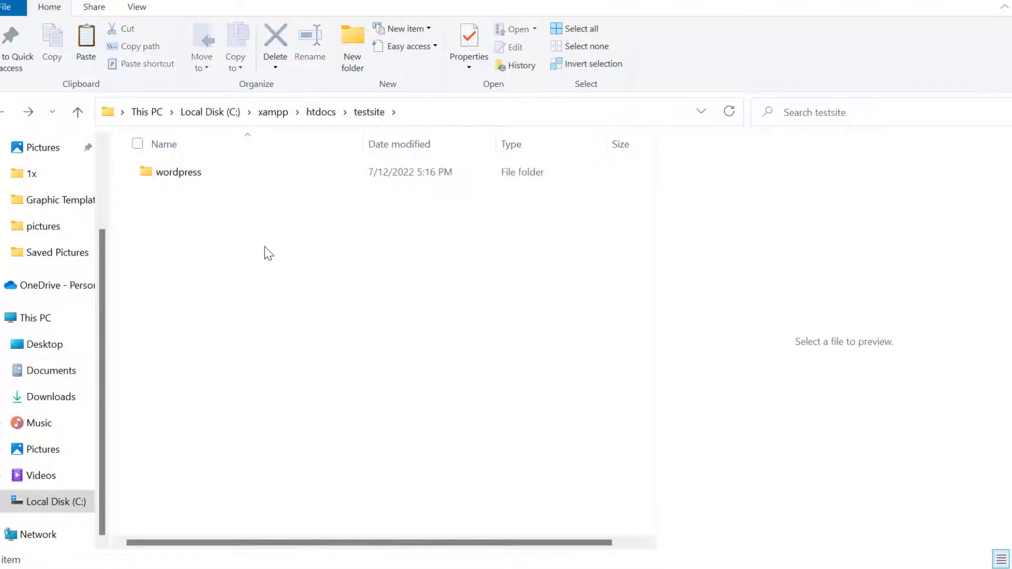
key("ctrl+v")
Step: Permanently delete the emptied wordpress folder from testsite
left_click(205, 176)
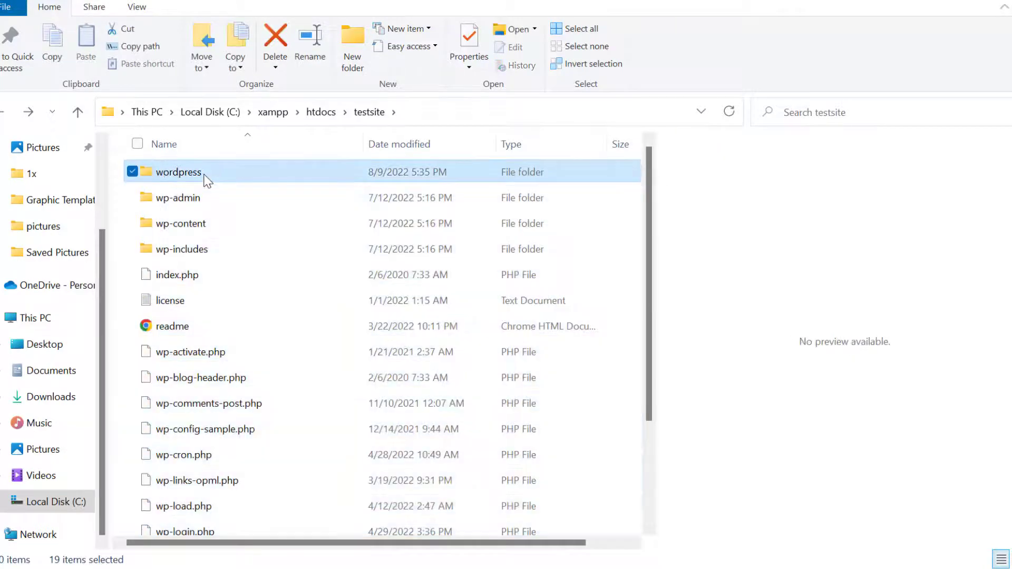
left_click(274, 68)
left_click(316, 102)
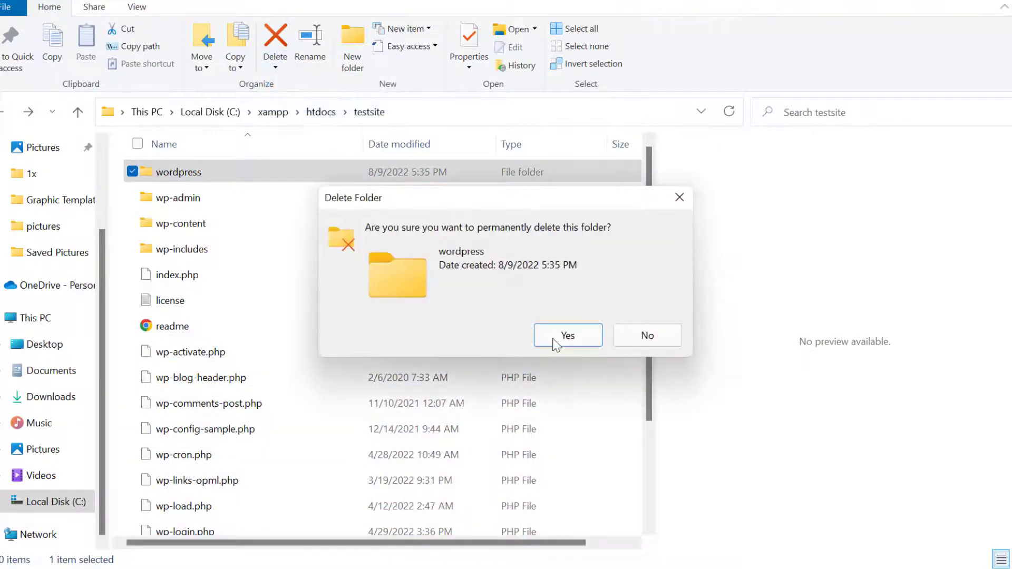
left_click(557, 340)
scroll(360, 308, "down", 2)
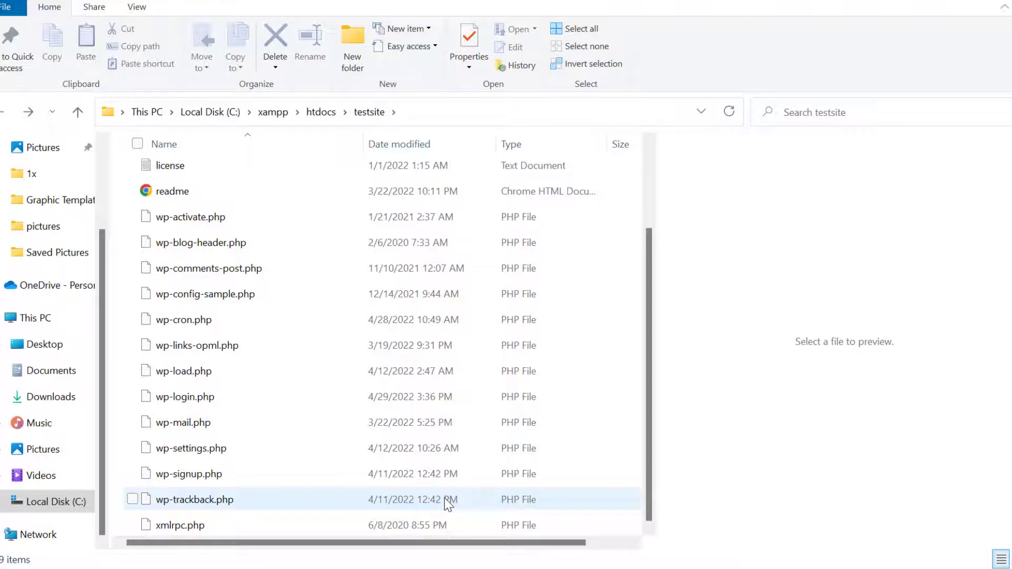
Step: Switch to Chrome and load localhost/testsite in the empty tab
key("super")
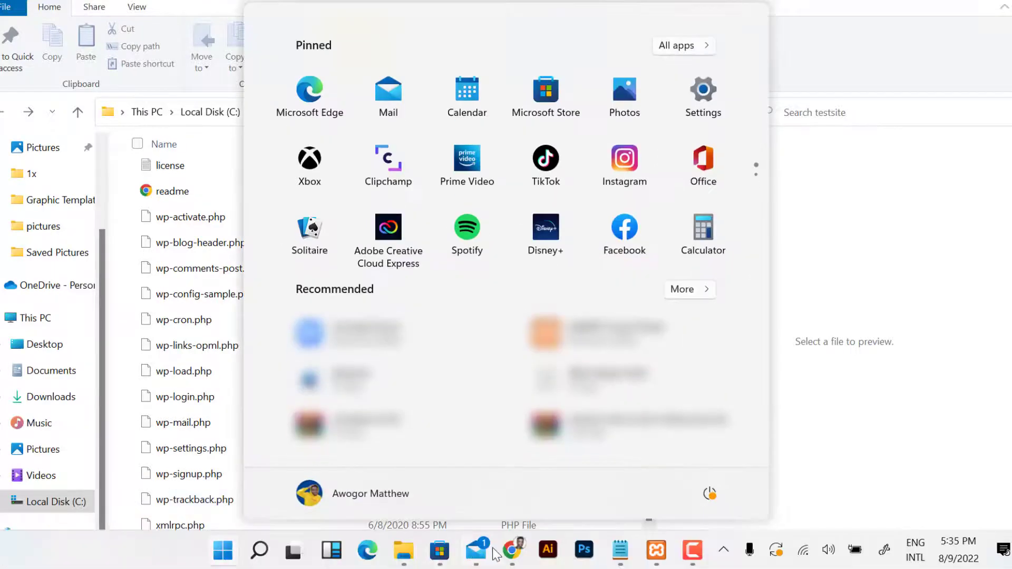
left_click(511, 551)
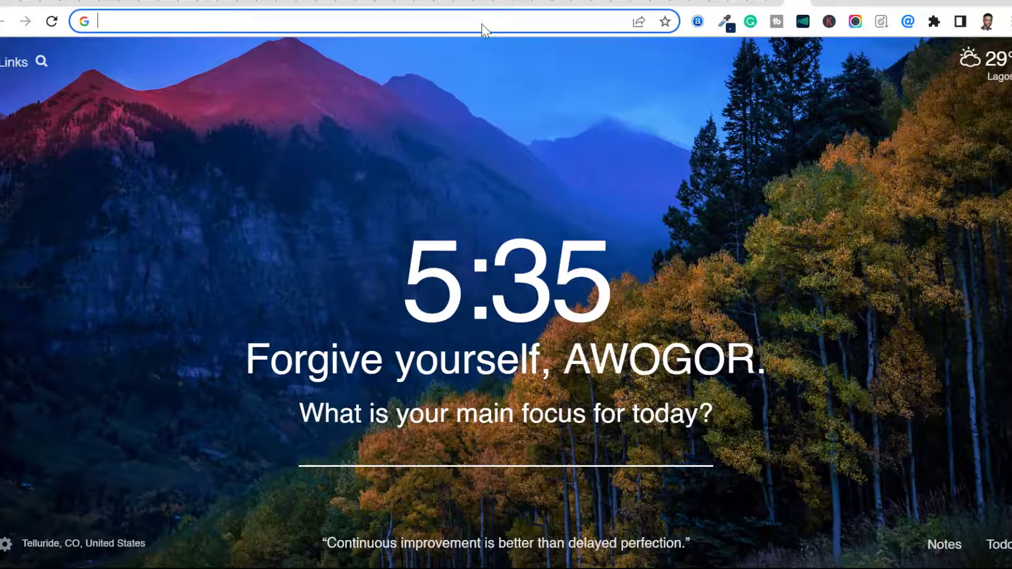
left_click(426, 18)
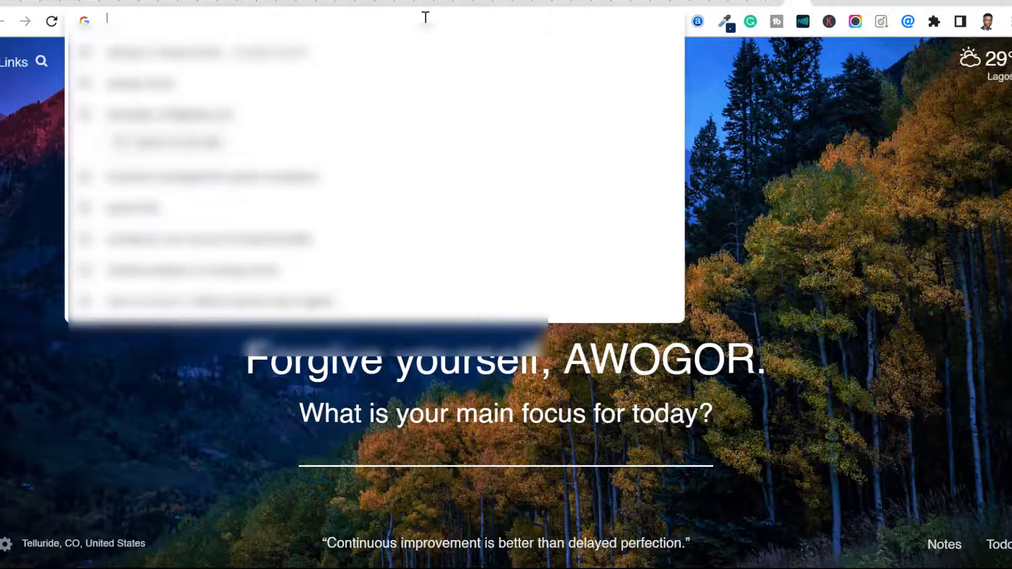
type("l")
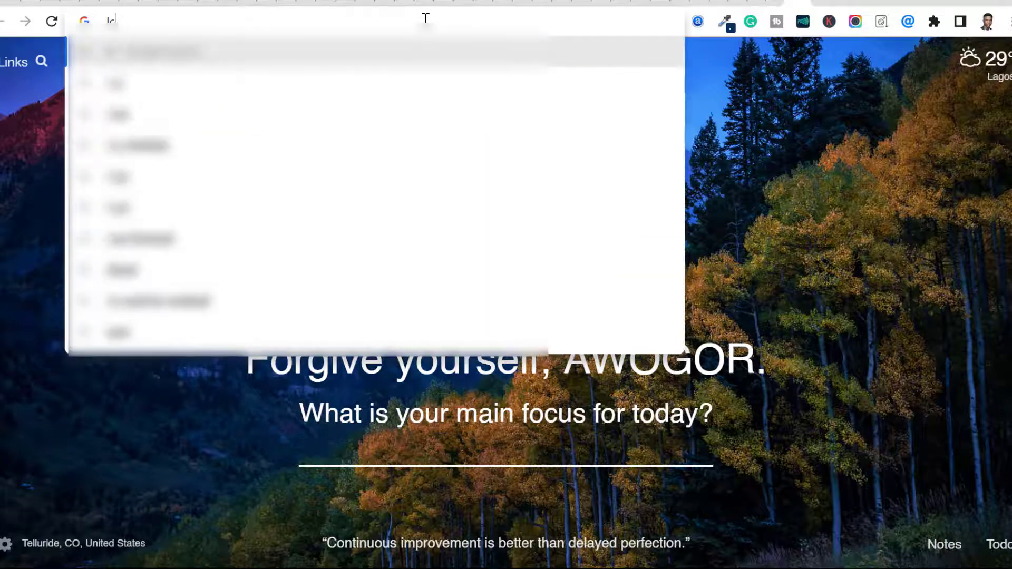
type("ocallhost/")
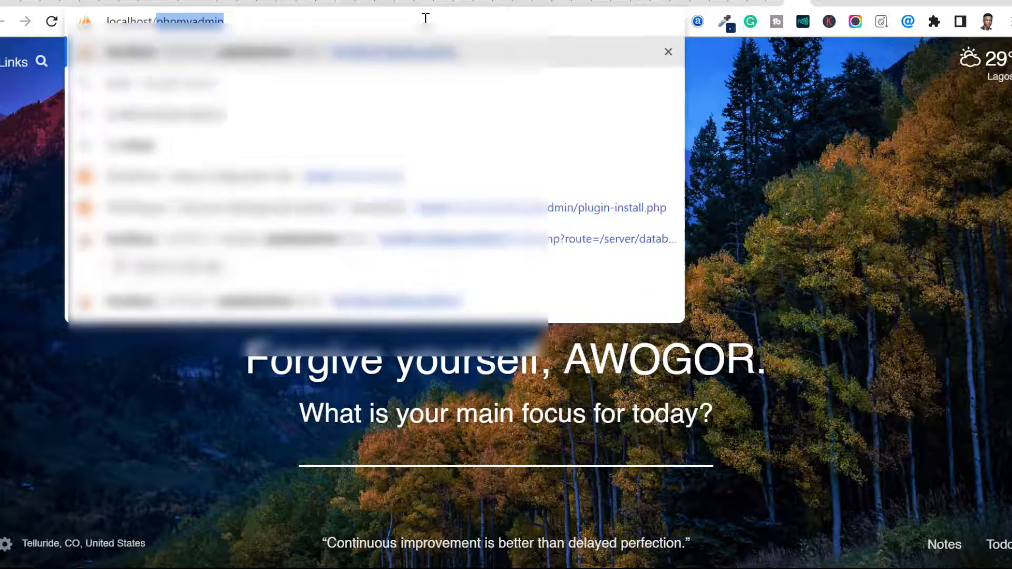
type("testsite")
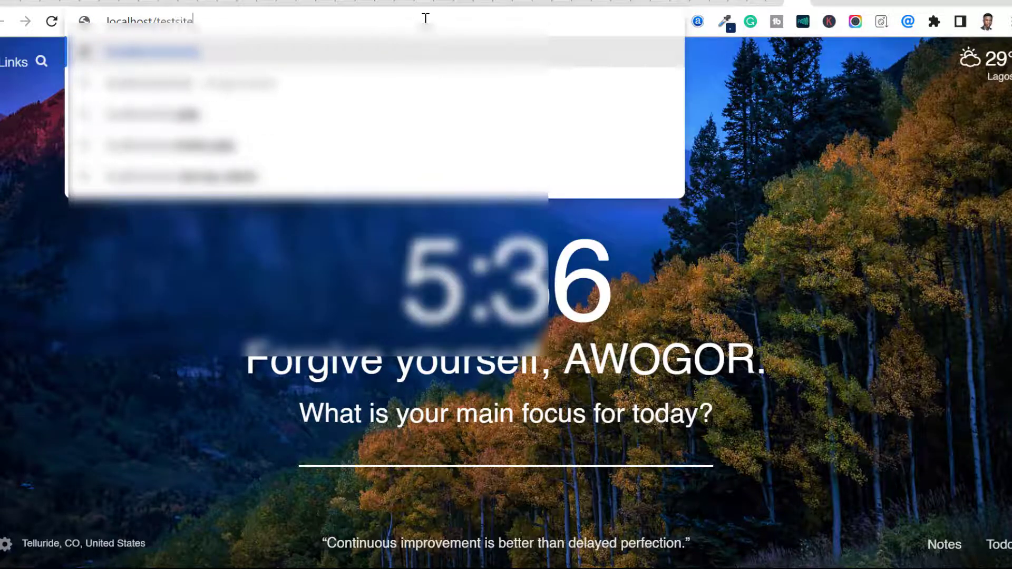
key("Return")
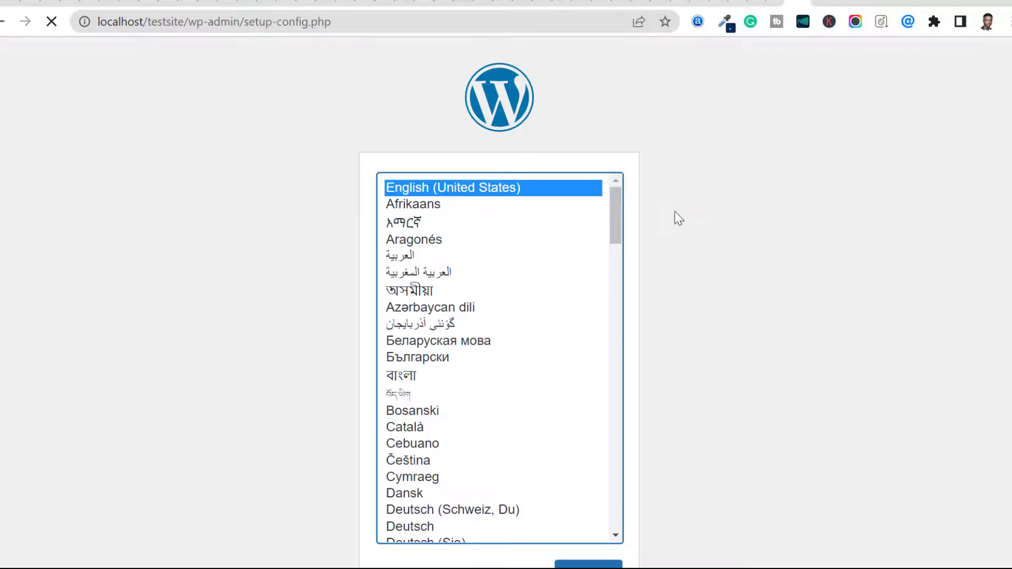
Step: Continue the WordPress setup in English (United States) and proceed from the welcome page to the database connection form
scroll(751, 218, "down", 1)
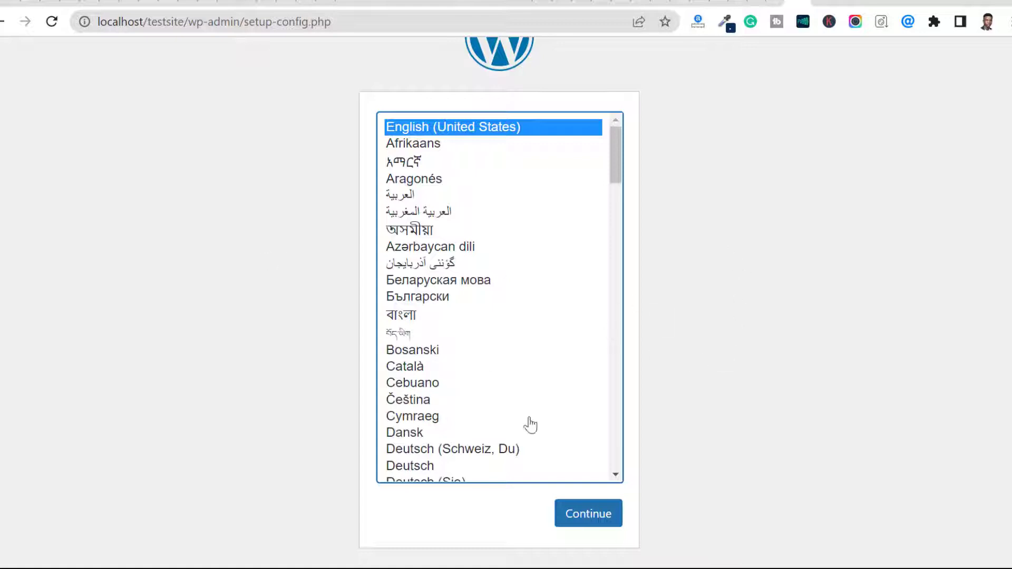
scroll(255, 274, "up", 2)
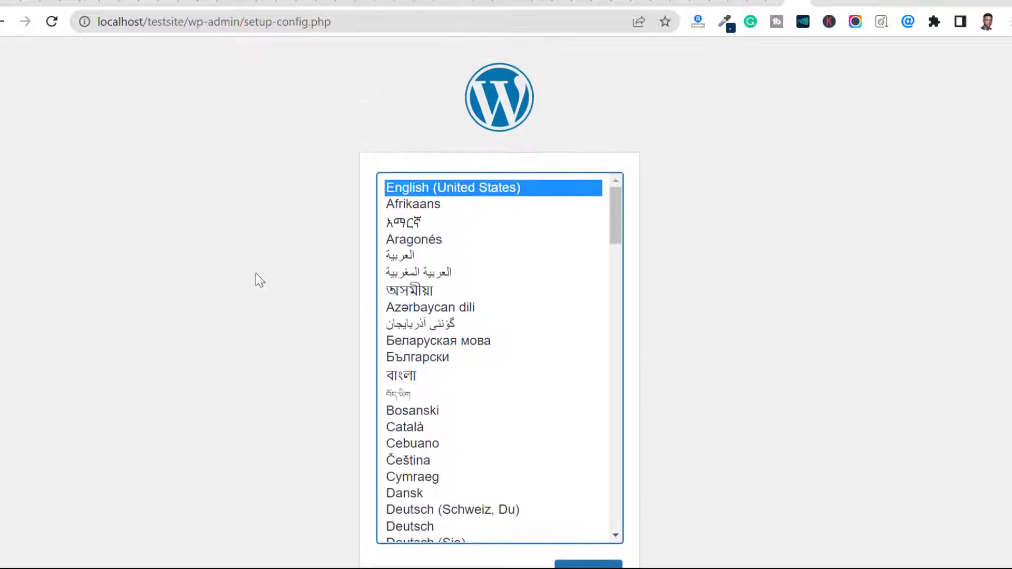
scroll(256, 277, "down", 2)
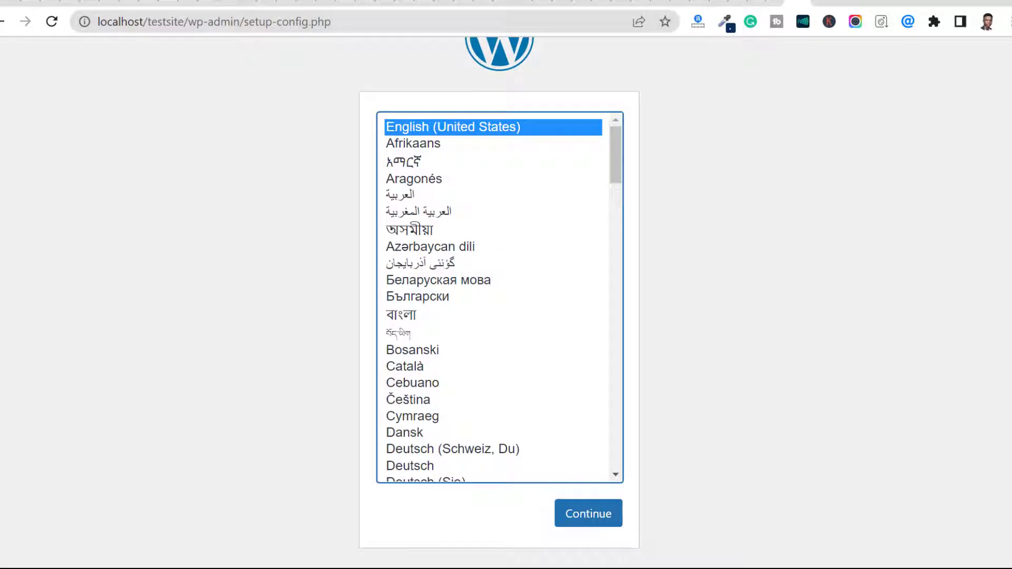
left_click(582, 520)
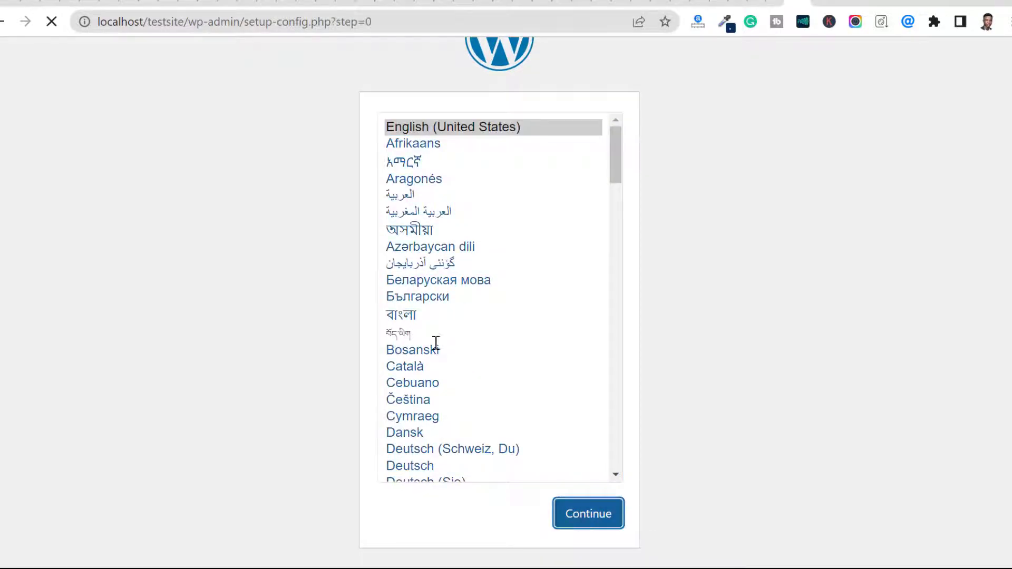
left_click(247, 474)
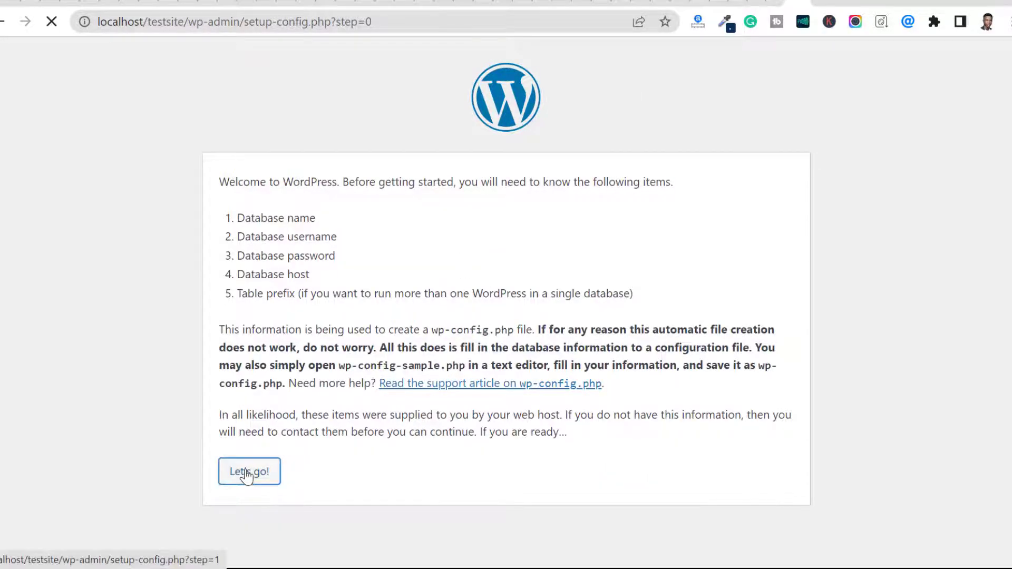
Step: Replace the default database name with testsite in the WordPress database connection form
double_click(452, 230)
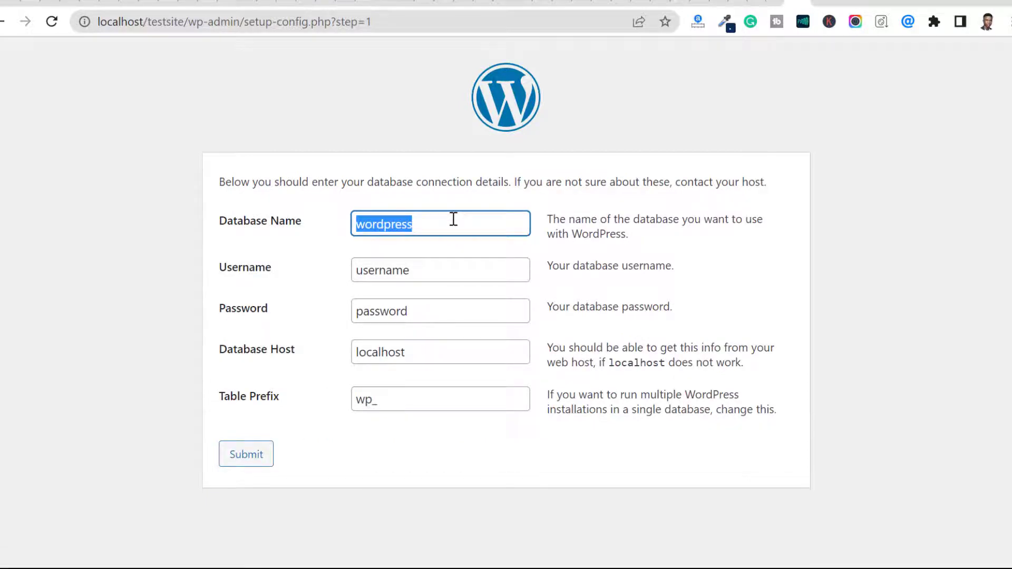
key("BackSpace")
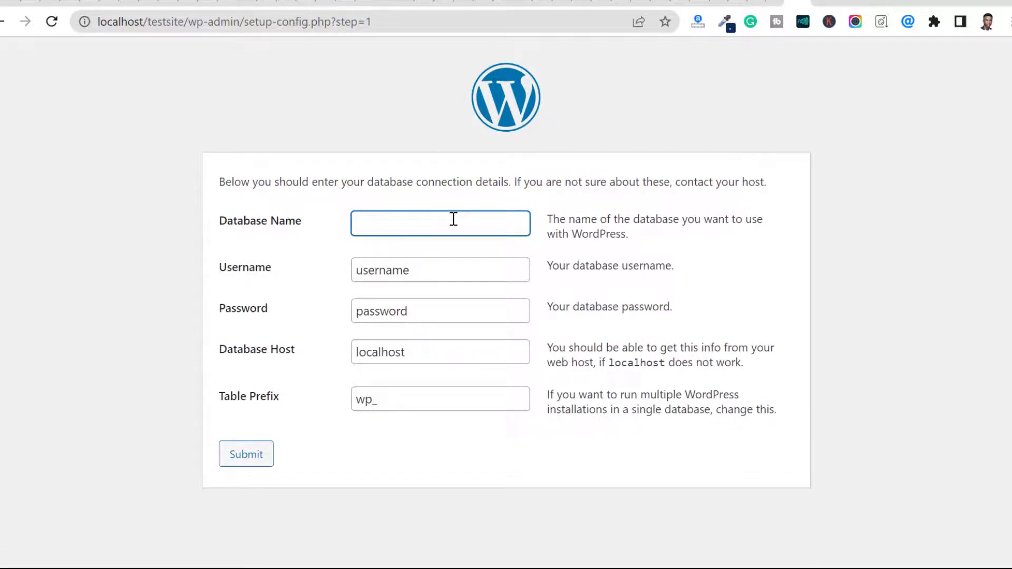
type("te")
type("testsite")
key("Tab")
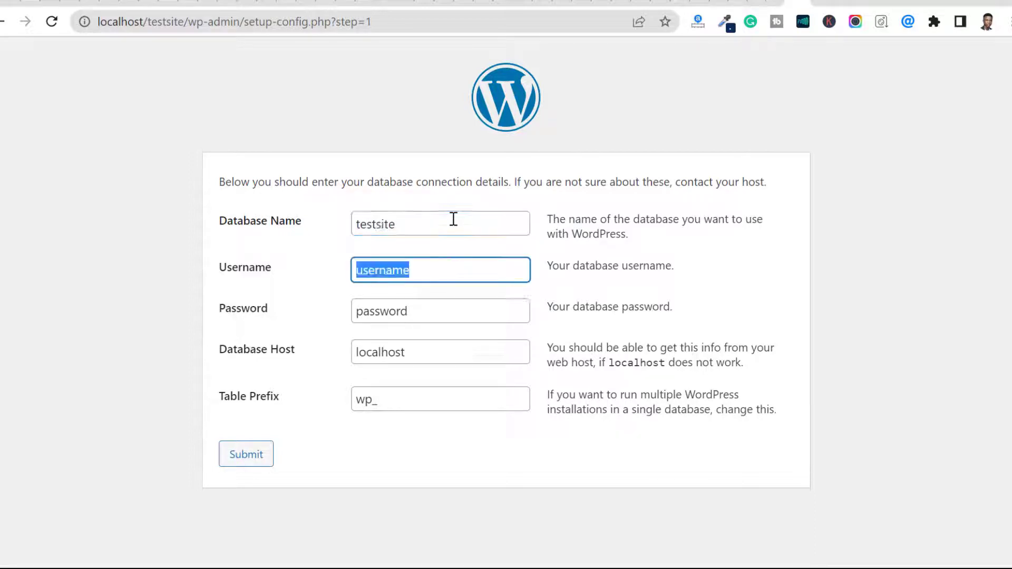
Step: Set the database username to root and clear the password field, keeping the default host and table prefix
type("r")
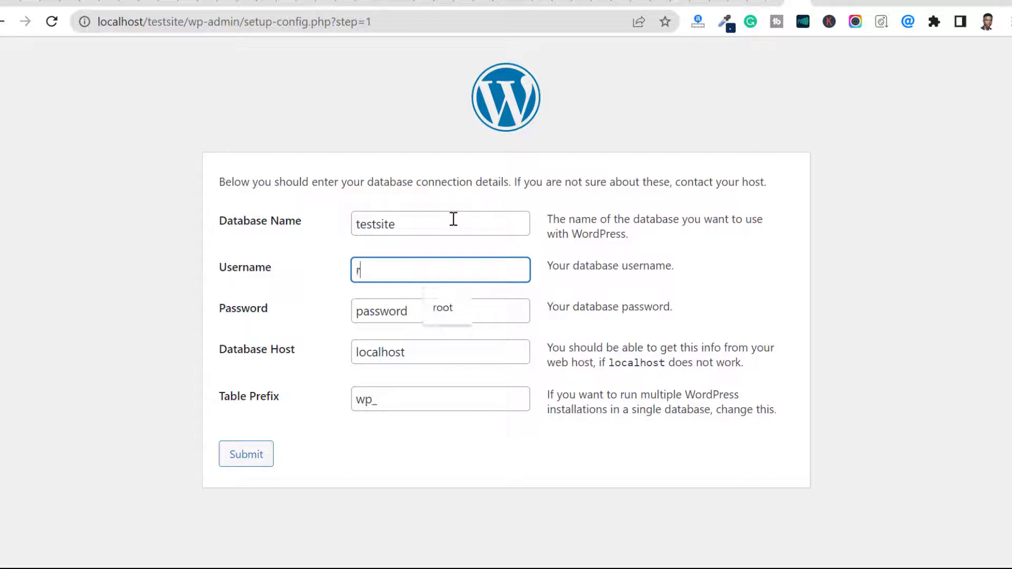
type("oot")
key("Tab")
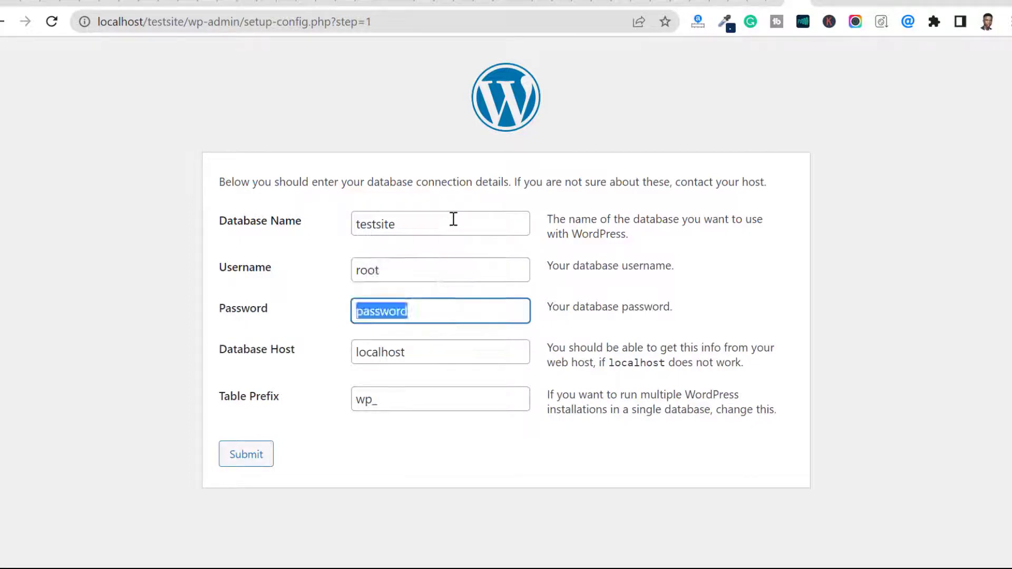
key("BackSpace")
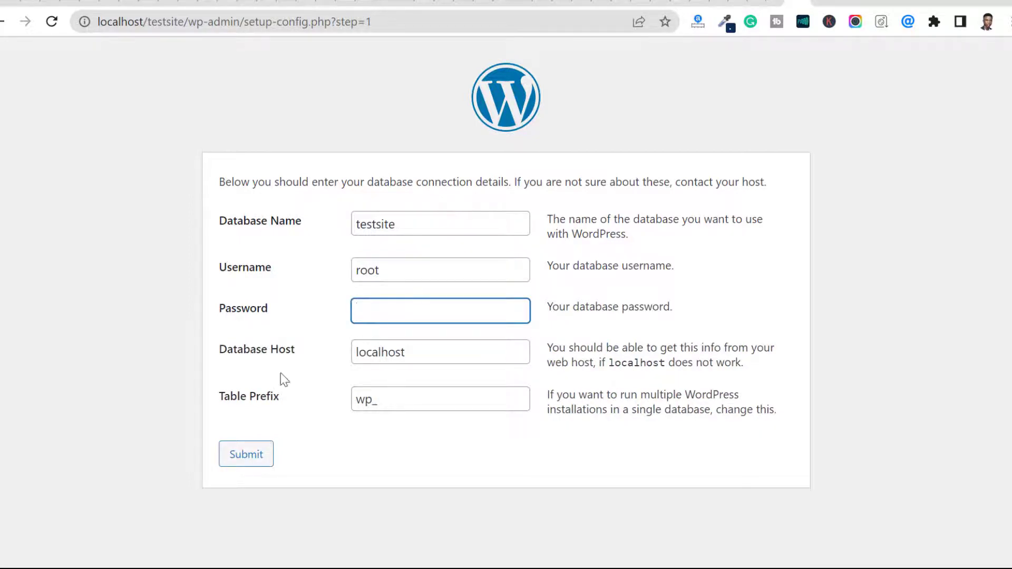
left_click(378, 399)
left_click(449, 436)
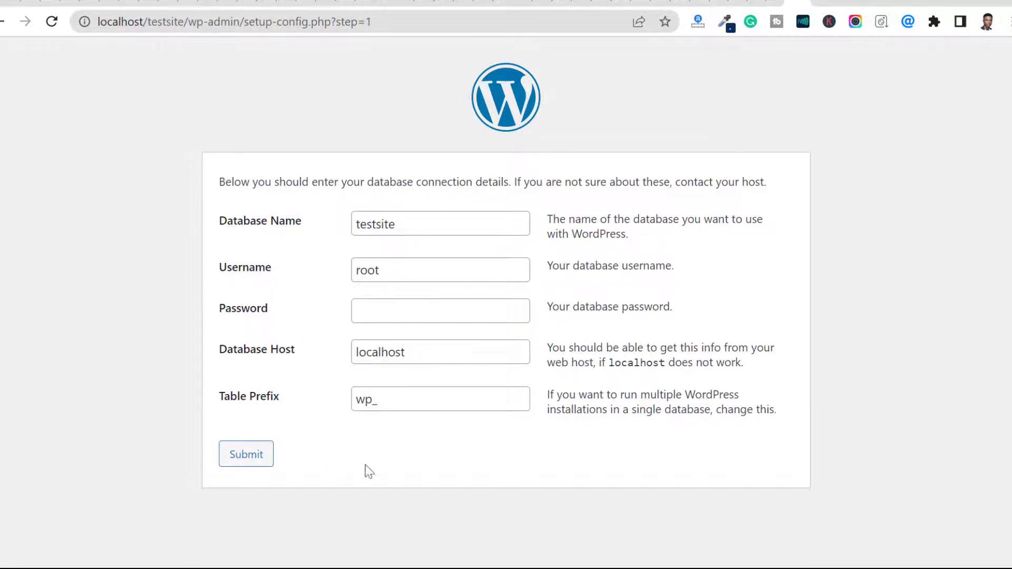
Step: Submit the database connection details and run the WordPress installation
left_click(248, 454)
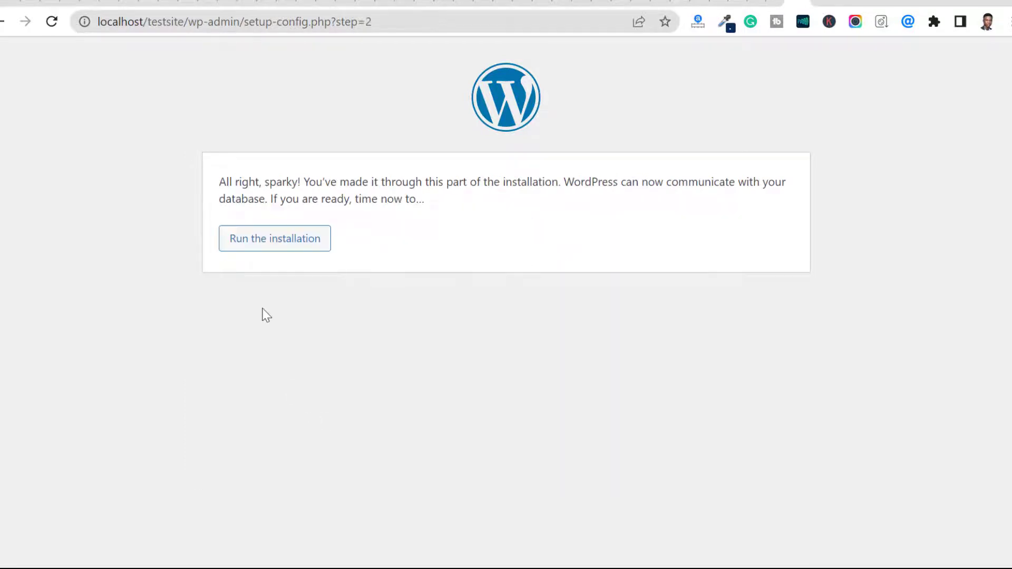
left_click(271, 246)
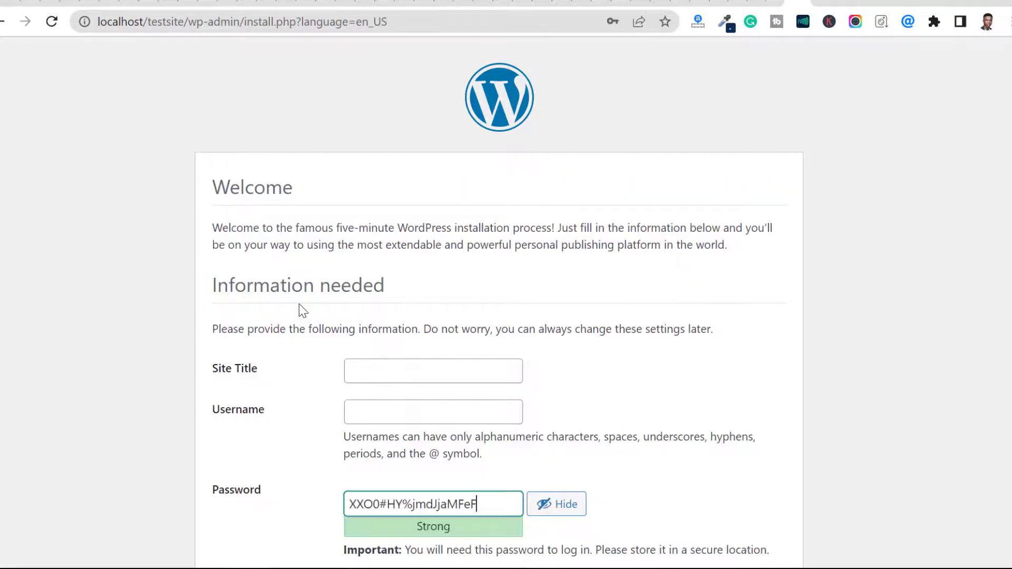
Step: Set the site title to Test Site and the administrator username to admin in the installation form
left_click(389, 369)
type("T")
key("BackSpace")
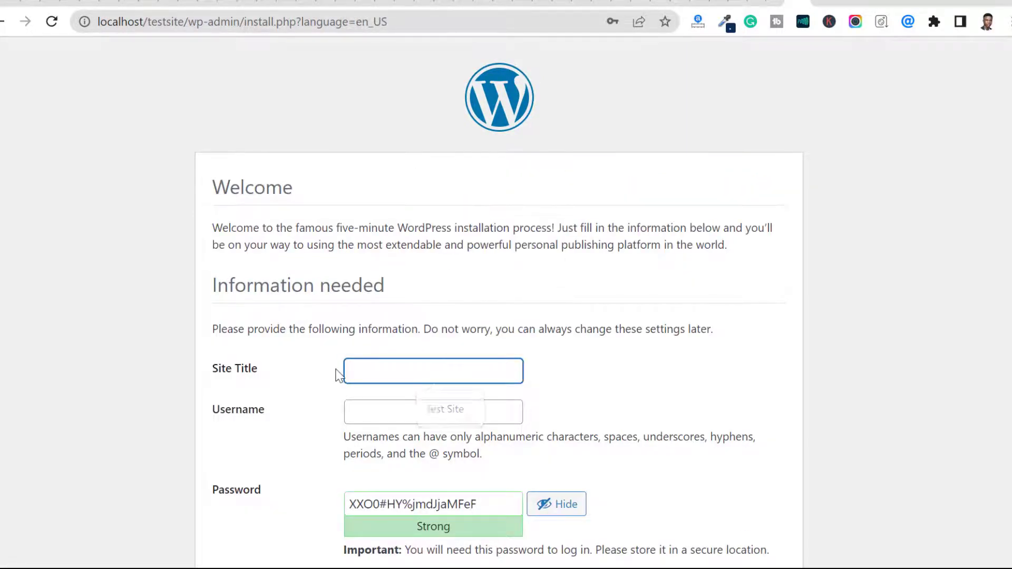
type("Test Site")
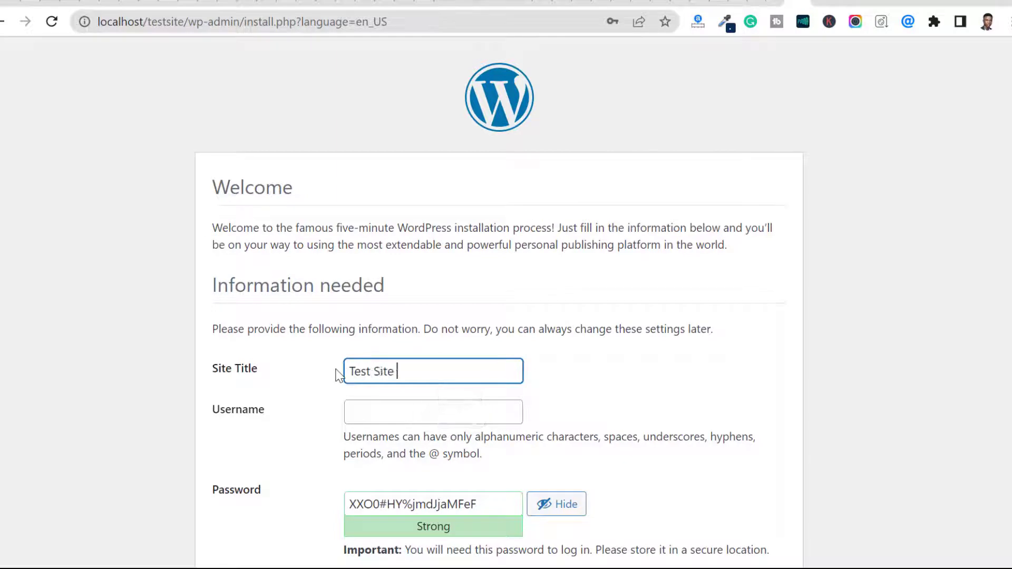
key("Tab")
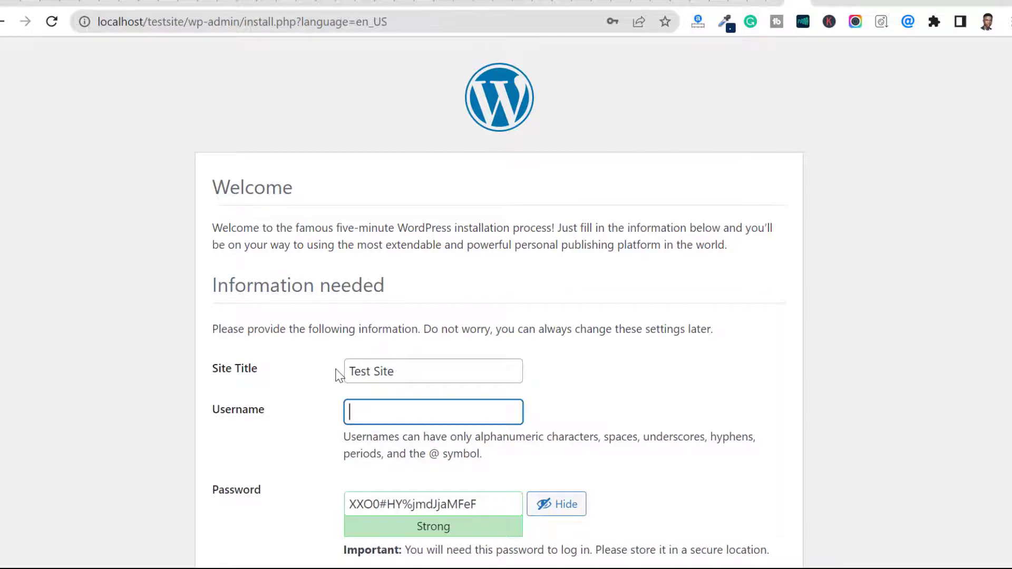
type("admin")
Step: Replace the generated password with a custom account password and confirm the use of a weak password
key("Tab")
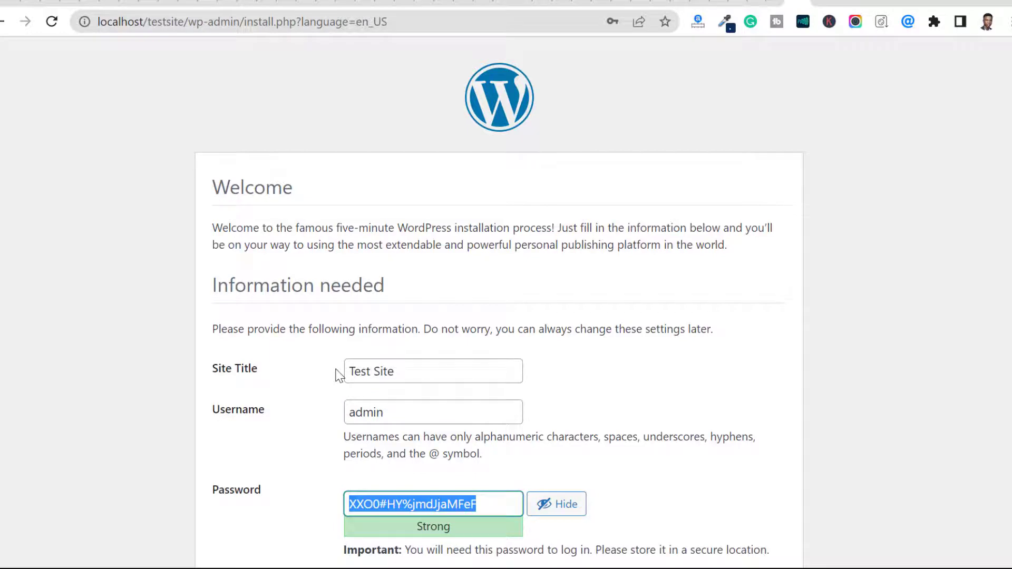
type("pa")
key("BackSpace")
key("BackSpace")
type("pass")
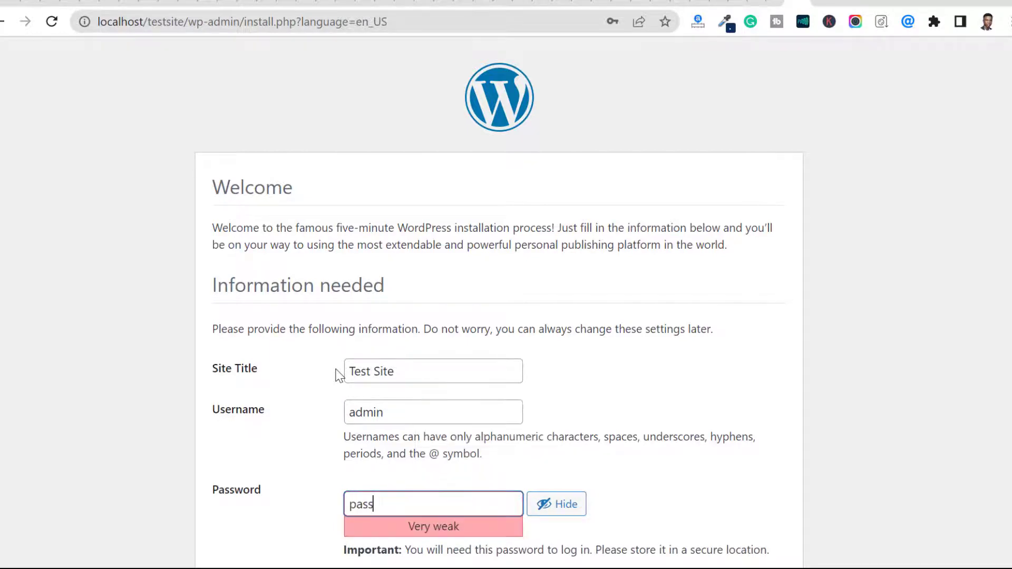
scroll(456, 245, "down", 5)
left_click(396, 344)
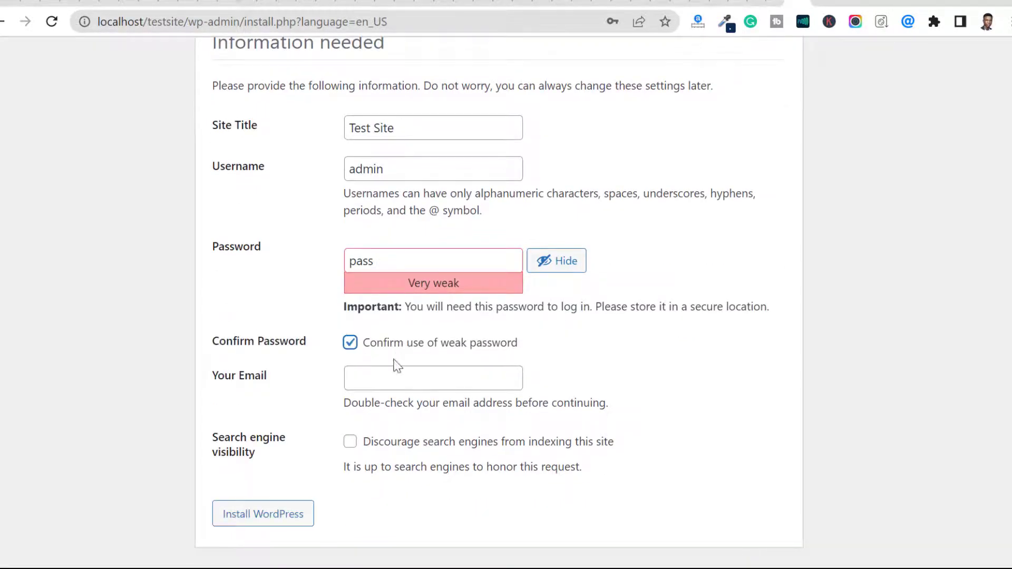
Step: Fill in the administrator's email address, leave search engine indexing allowed, and install WordPress
left_click(400, 372)
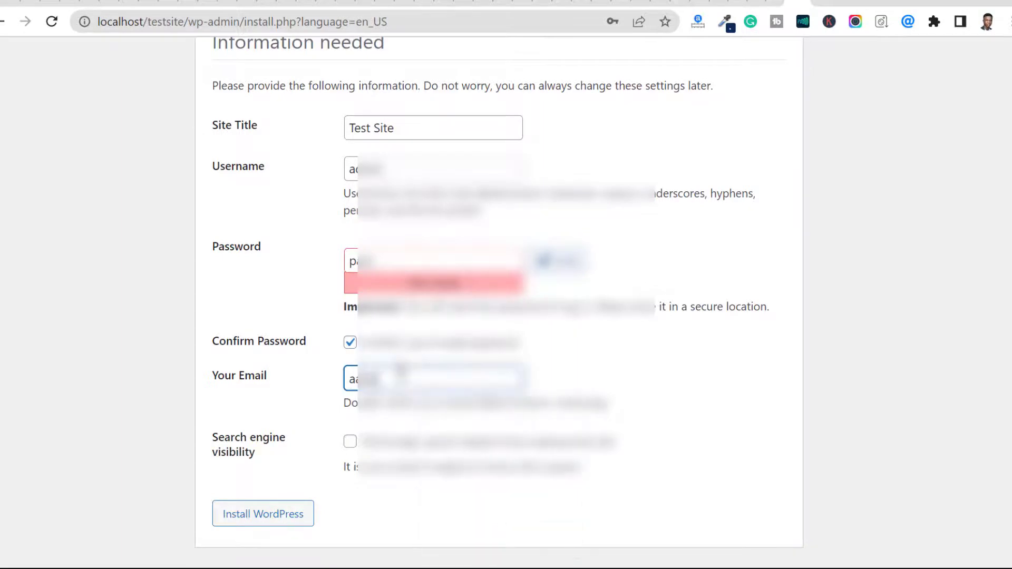
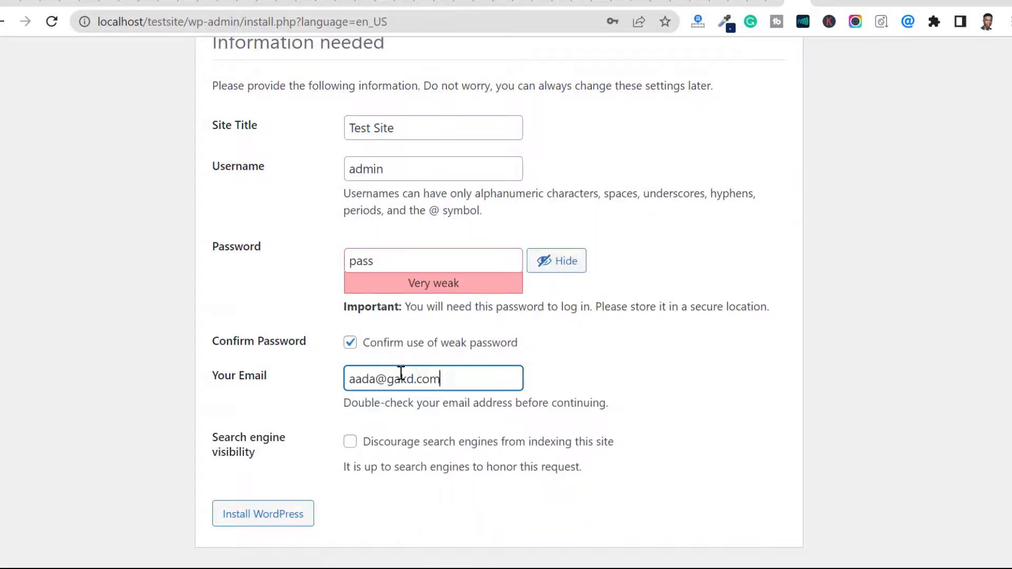
left_click(232, 517)
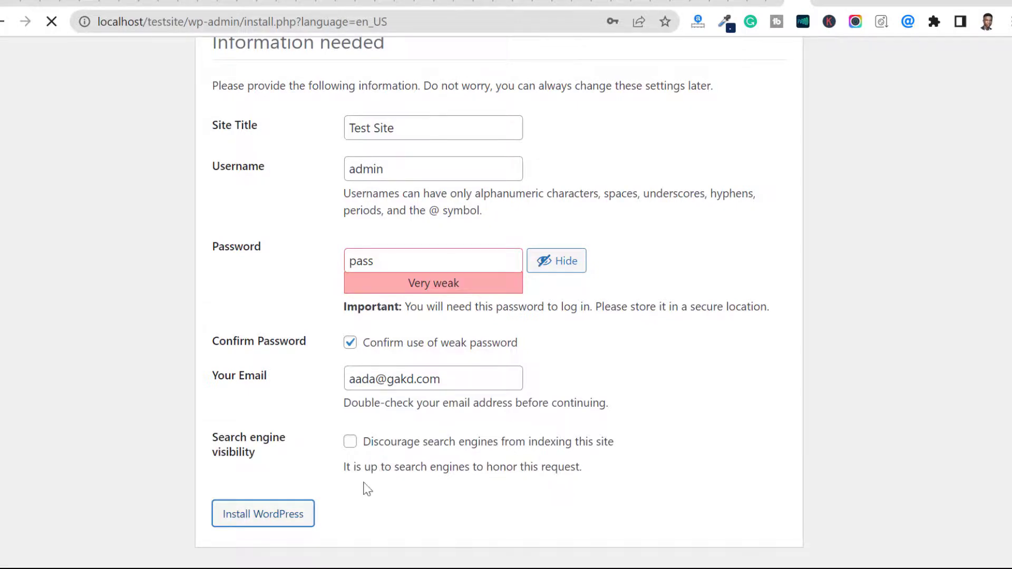
scroll(363, 448, "up", 5)
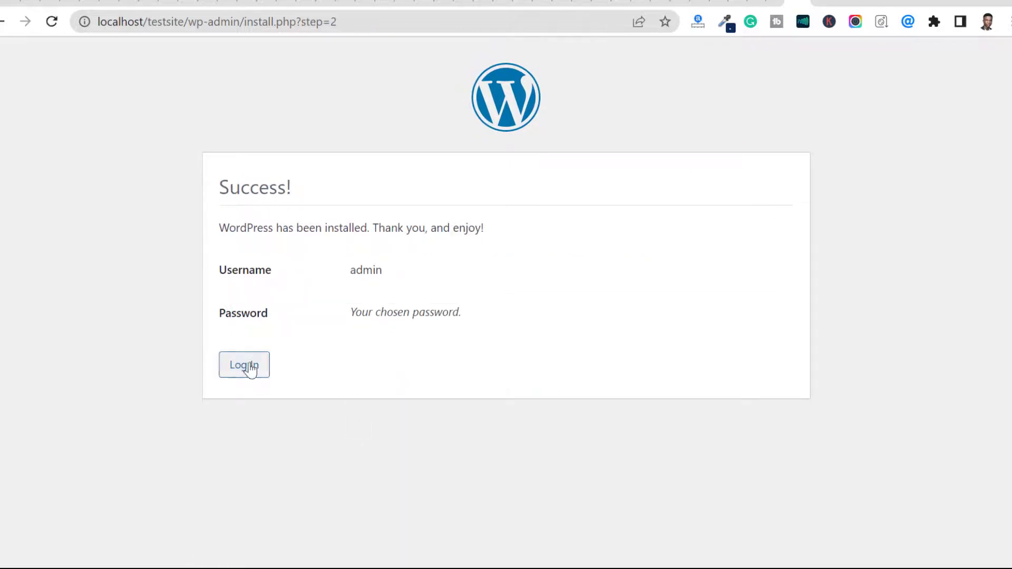
Step: Proceed to the login page and log in as admin by entering the account password
left_click(249, 368)
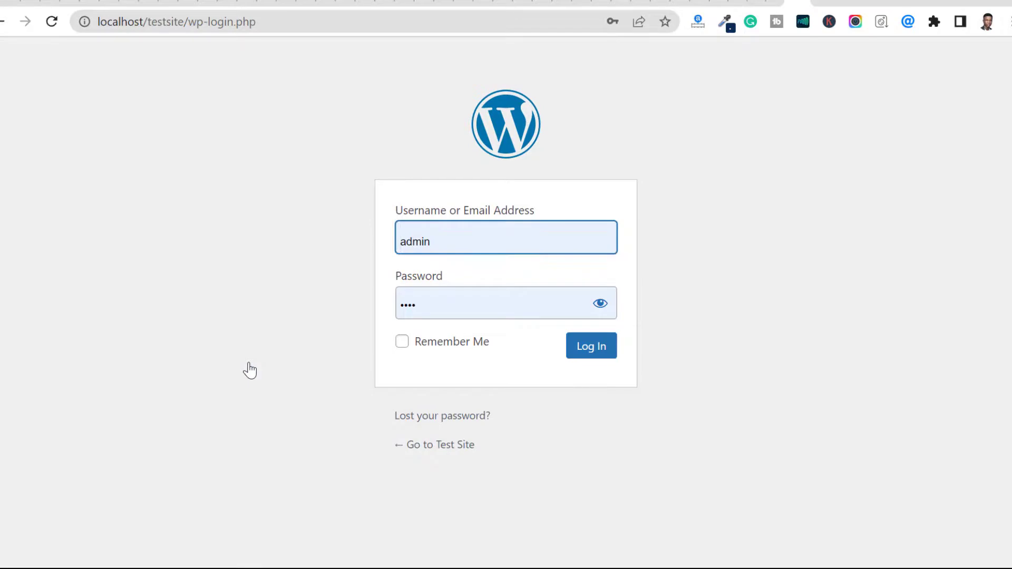
double_click(440, 307)
type("1234")
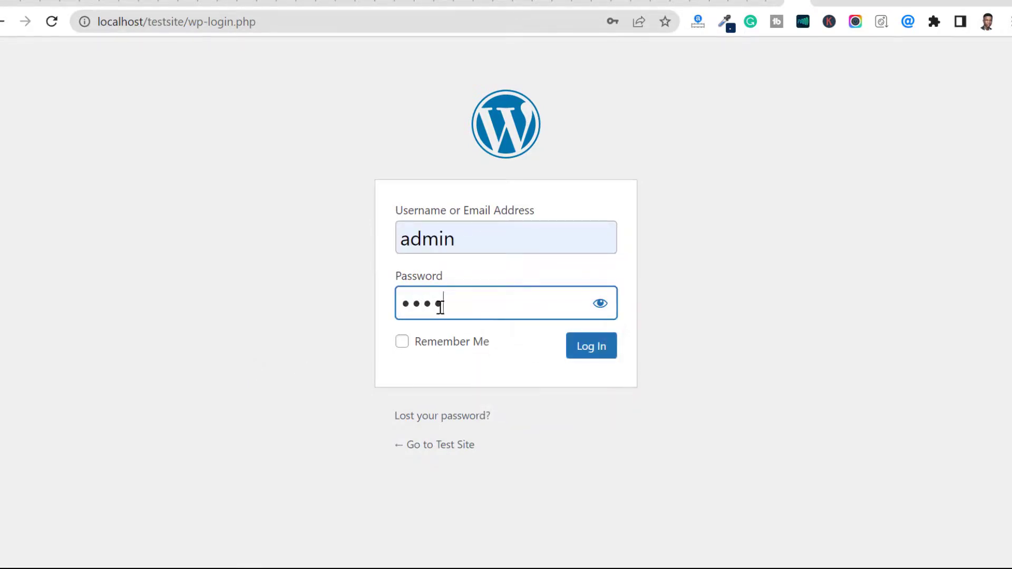
key("Return")
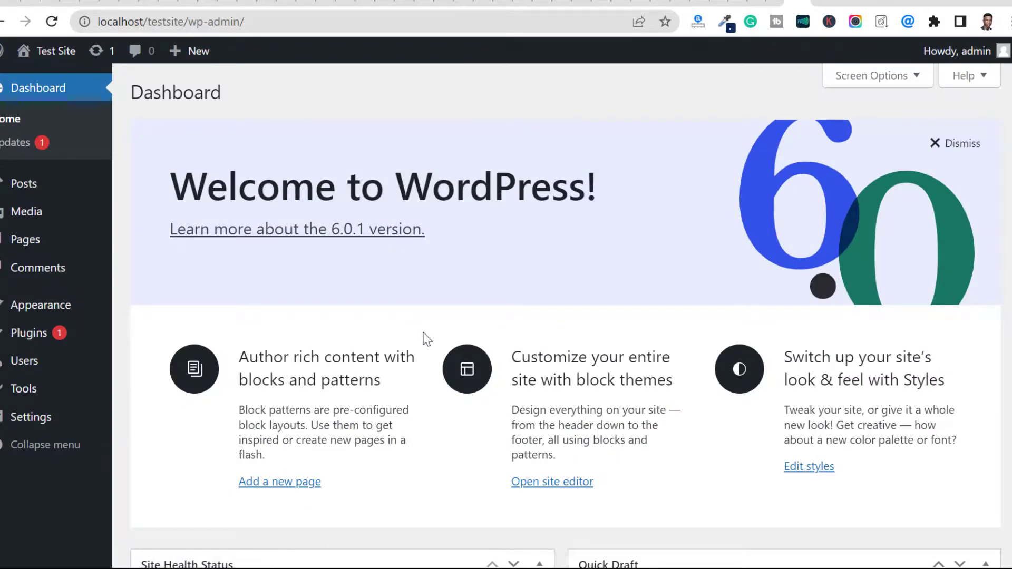
Step: Examine the WordPress dashboard, including the welcome section, the status and activity widgets, and the plugin options
scroll(426, 336, "down", 4)
scroll(427, 339, "down", 7)
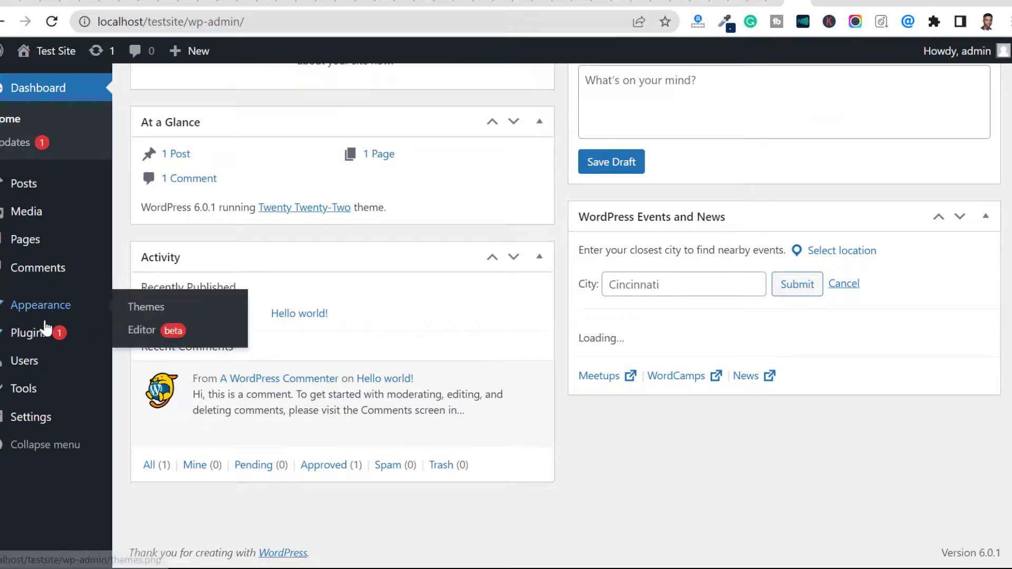
mouse_move(35, 344)
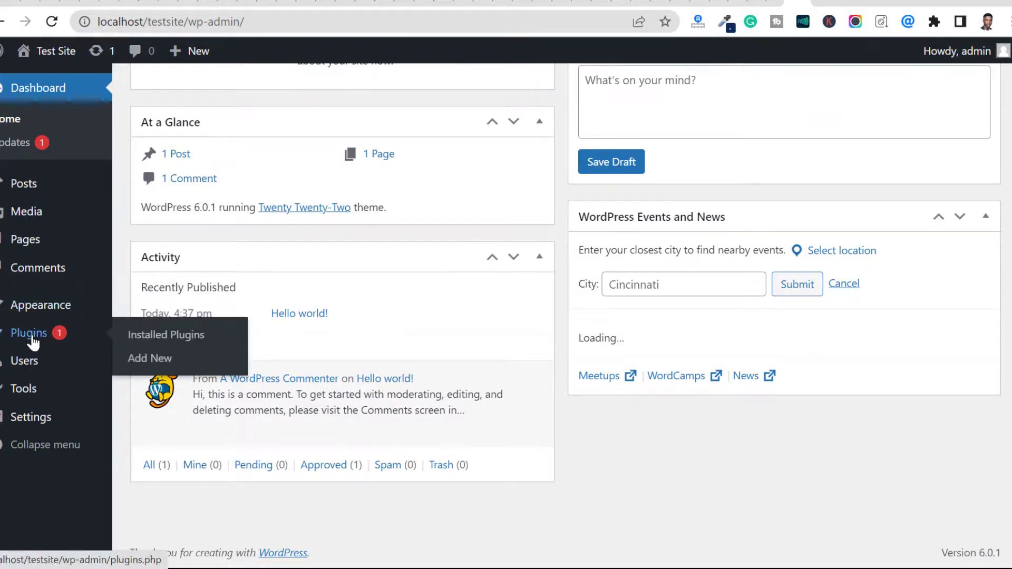
scroll(339, 262, "up", 7)
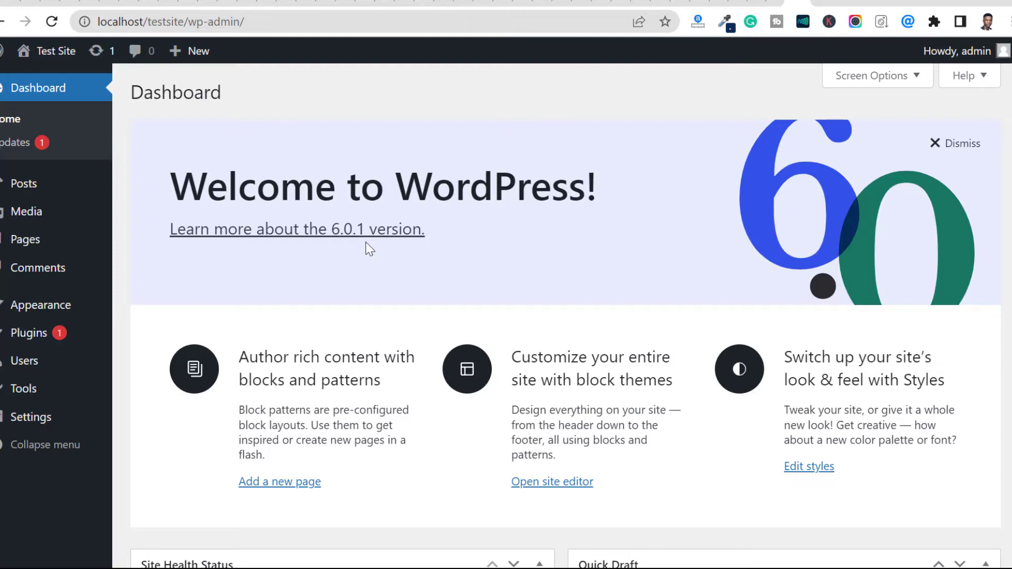
scroll(490, 285, "down", 6)
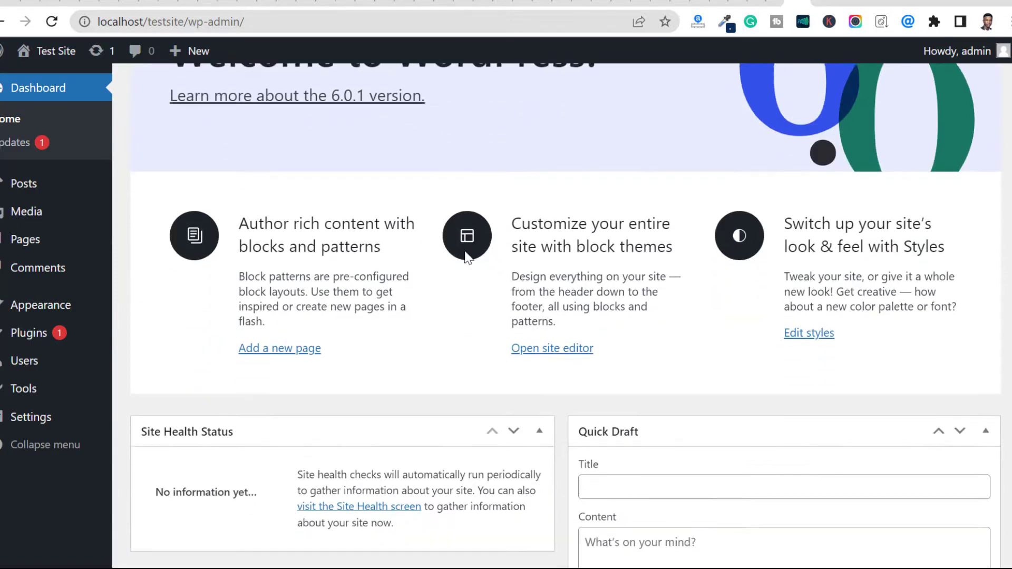
scroll(485, 272, "down", 5)
scroll(486, 269, "up", 11)
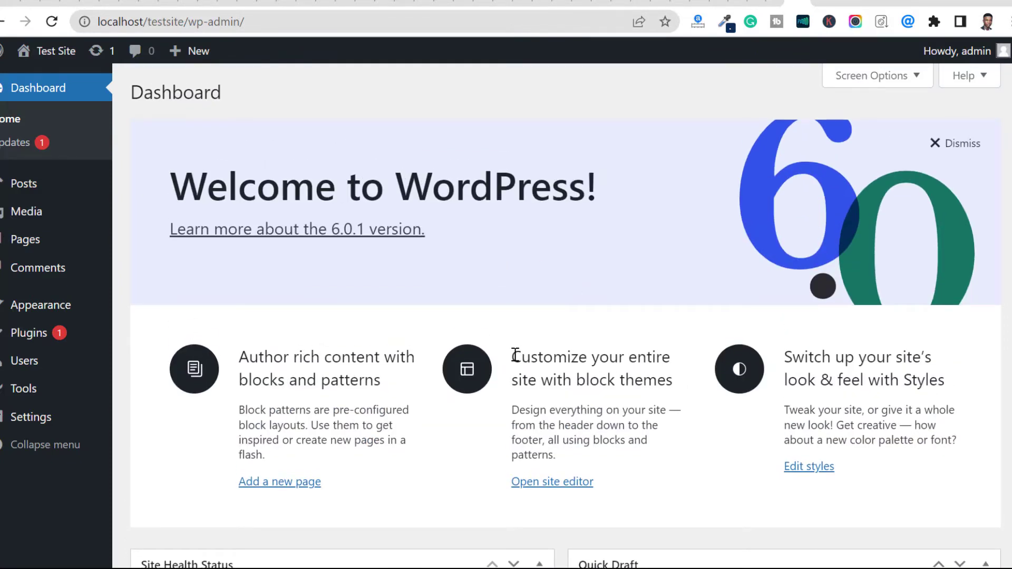
scroll(520, 345, "down", 4)
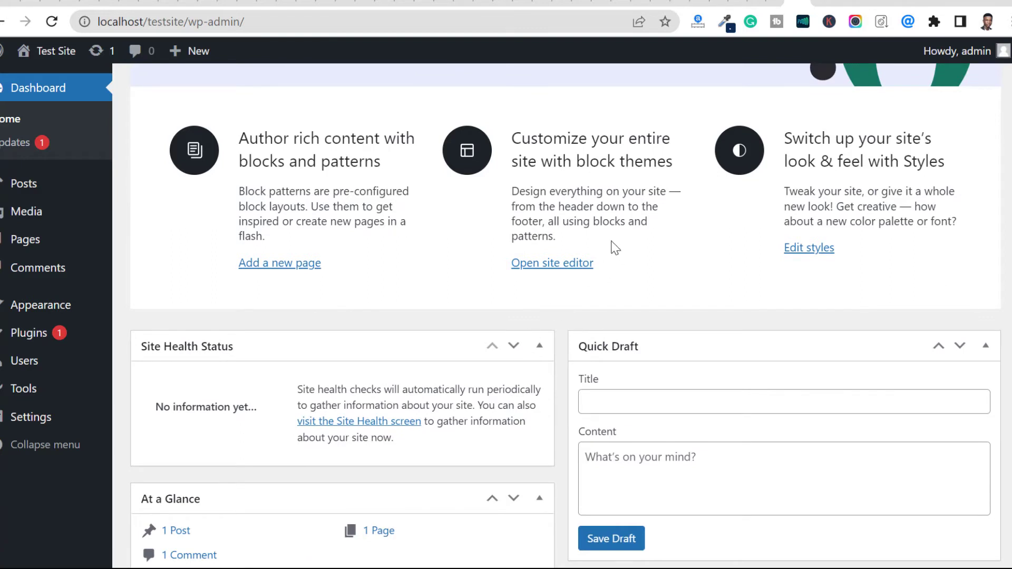